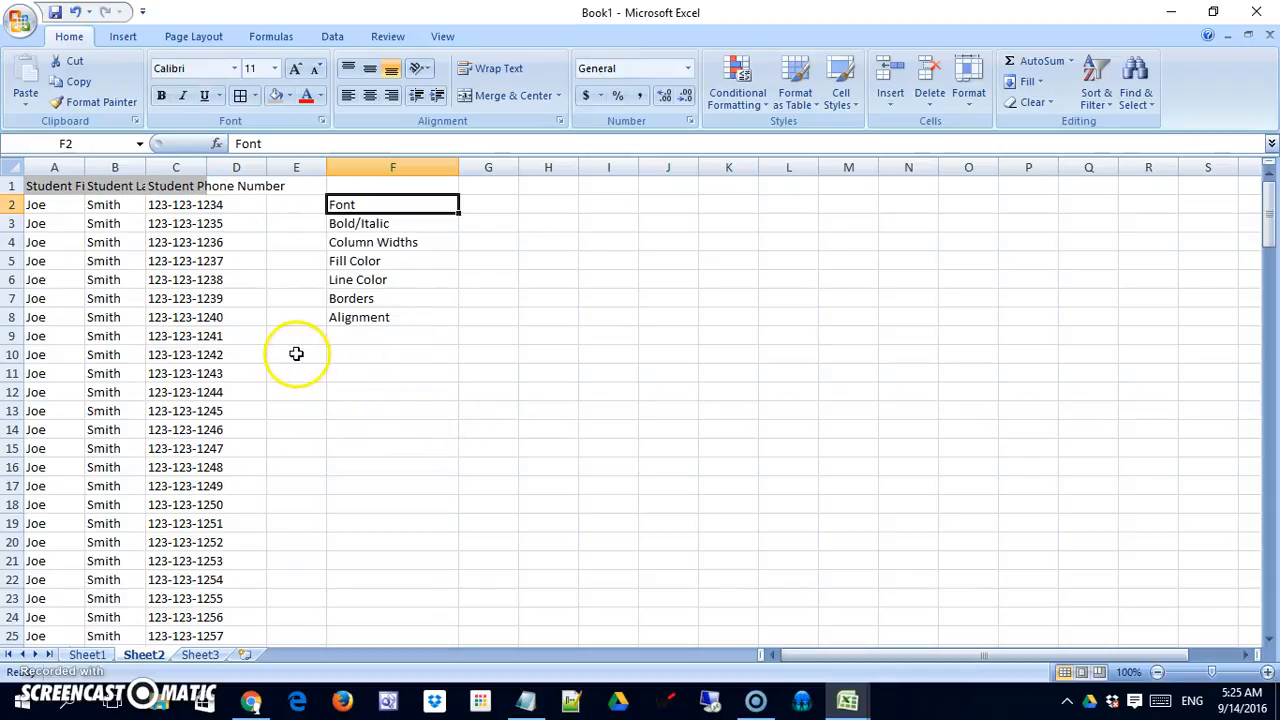
# Set the font of the student table, cells A1:D167, to Arial at size 14.
pyautogui.moveTo(48, 190); pyautogui.dragTo(252, 191)
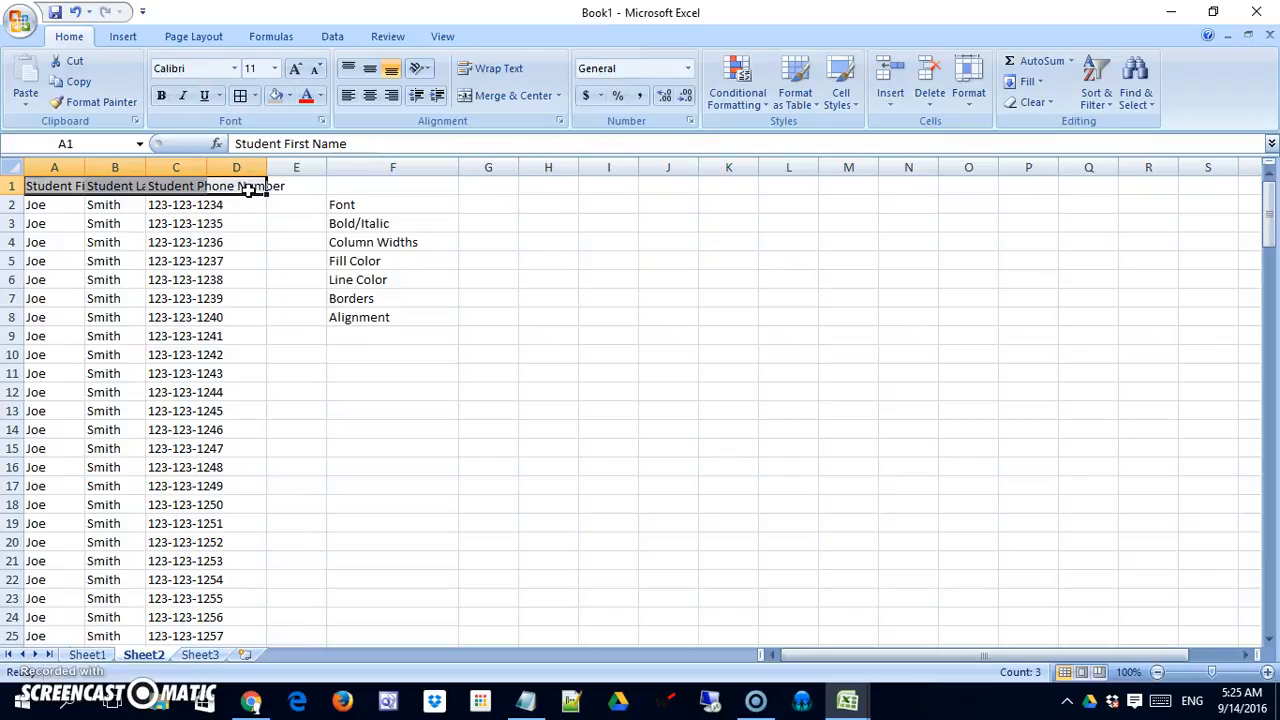
pyautogui.hotkey('ctrl', 'shift', 'Down')
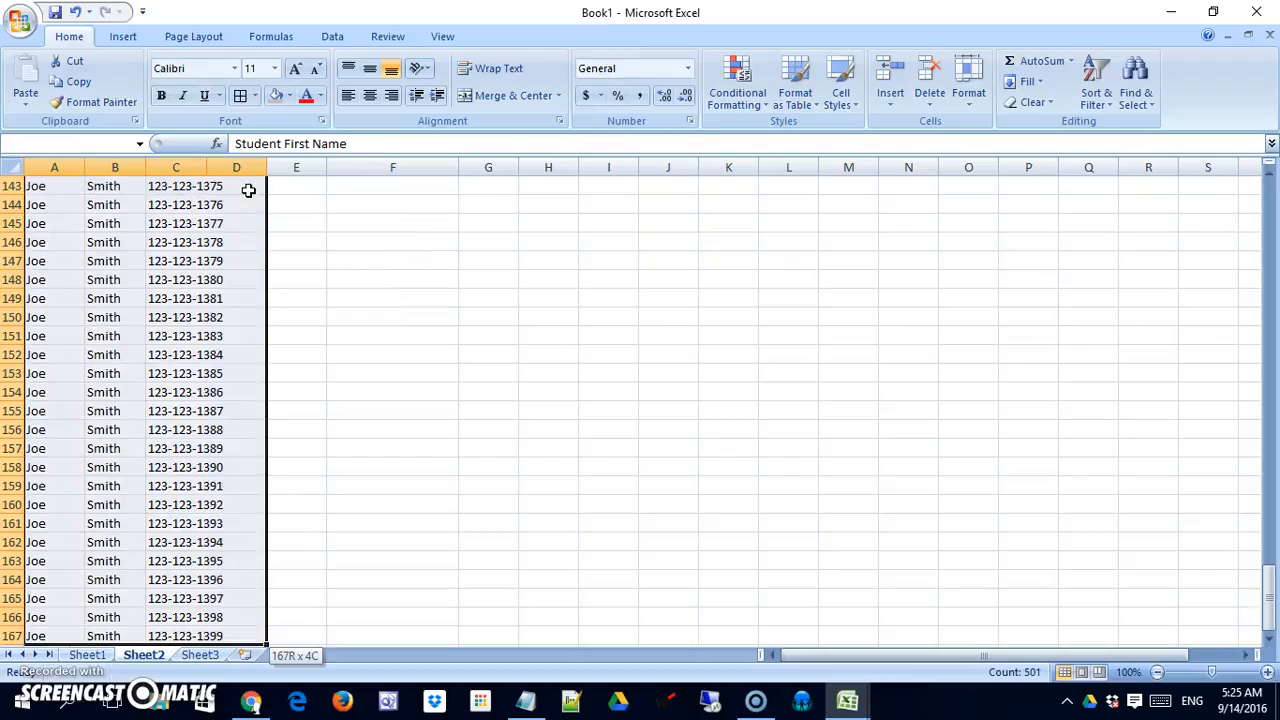
pyautogui.click(233, 68)
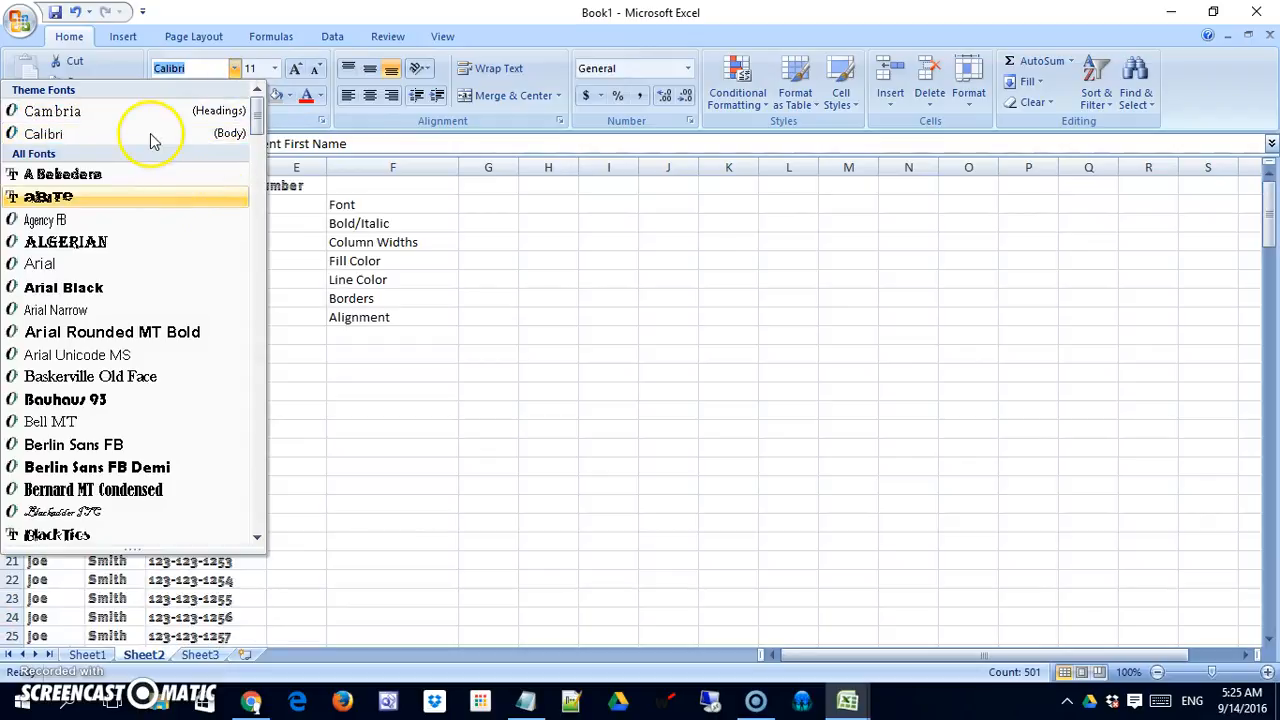
pyautogui.click(172, 264)
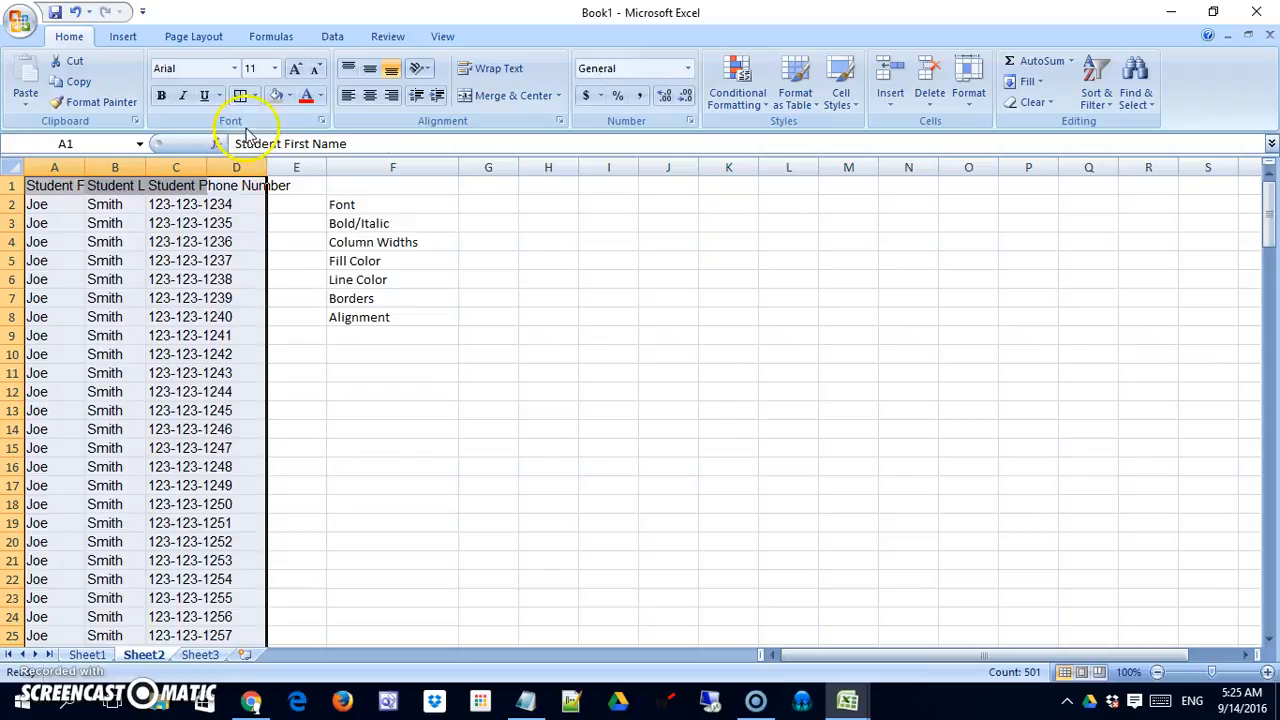
pyautogui.click(274, 68)
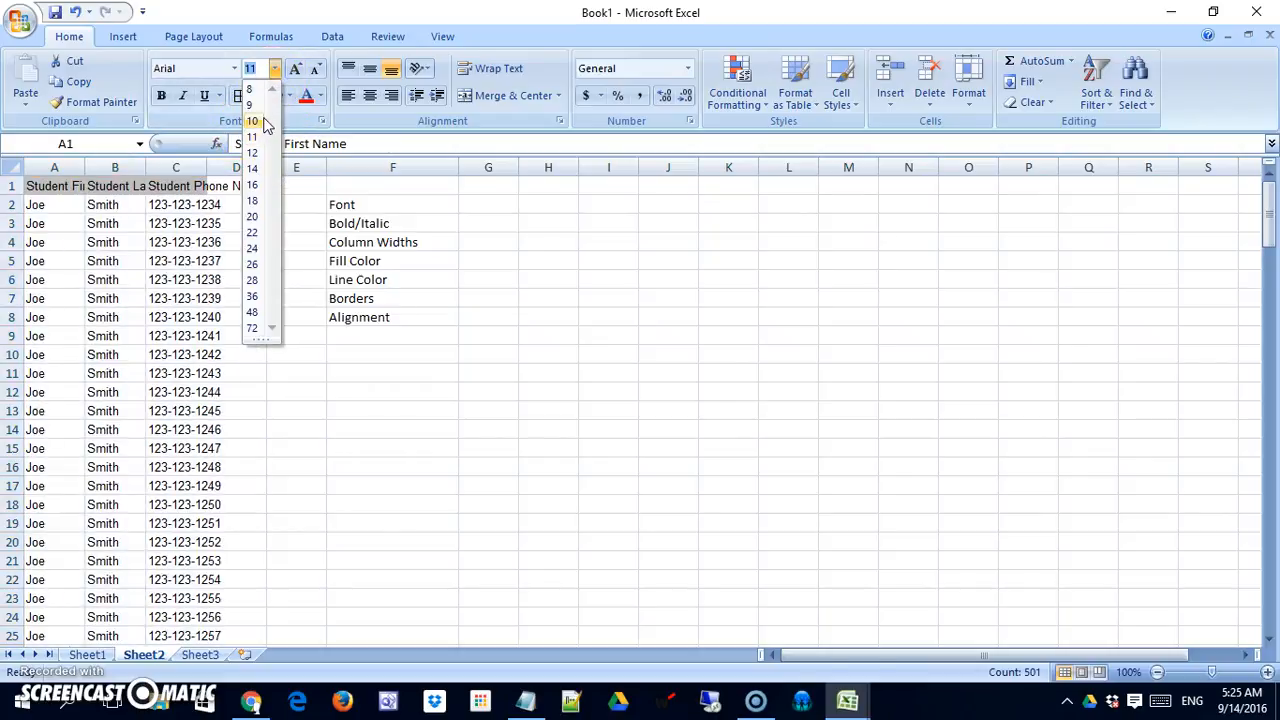
pyautogui.click(253, 168)
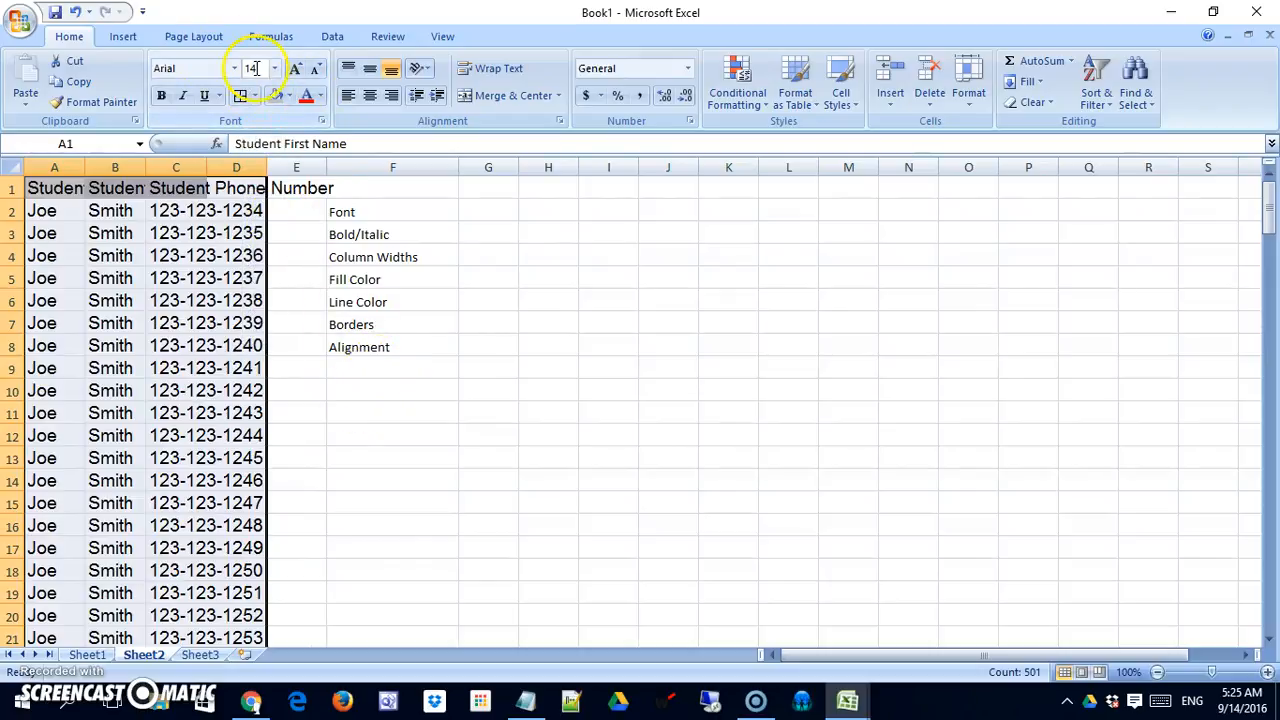
pyautogui.click(560, 366)
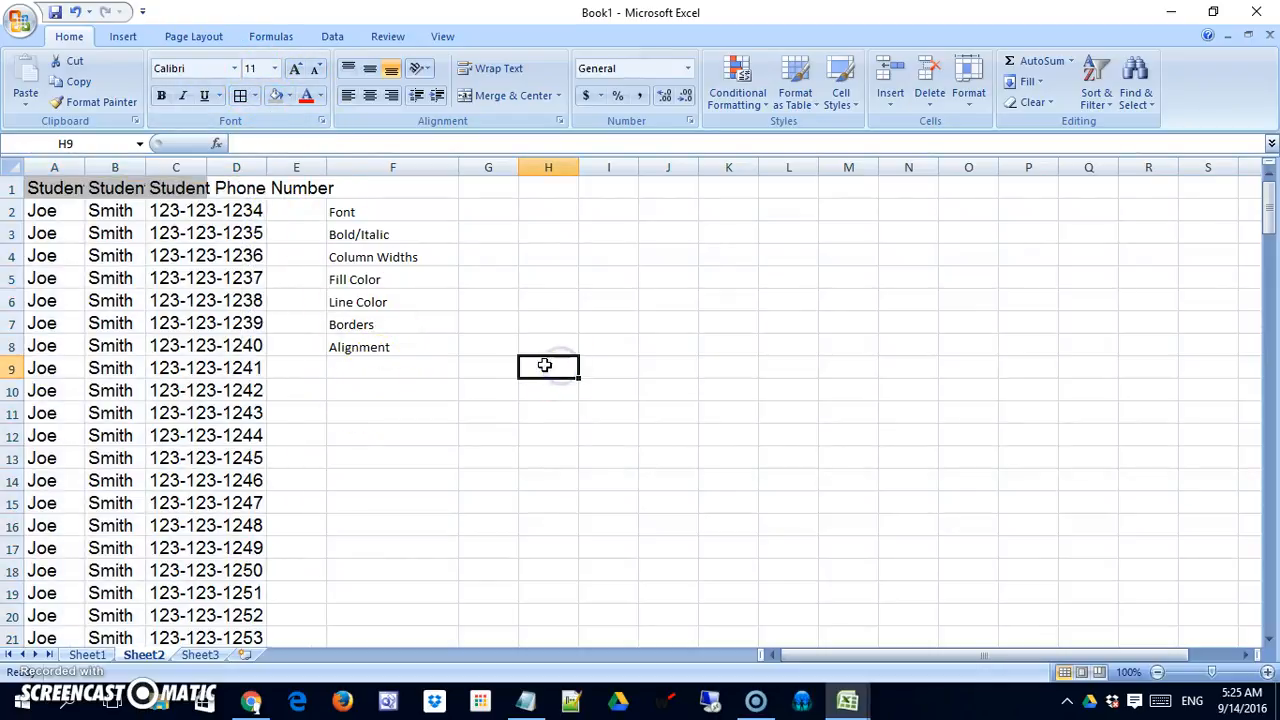
# Make the three student header cells in A1:C1 bold.
pyautogui.moveTo(40, 185); pyautogui.dragTo(176, 183)
pyautogui.click(163, 98)
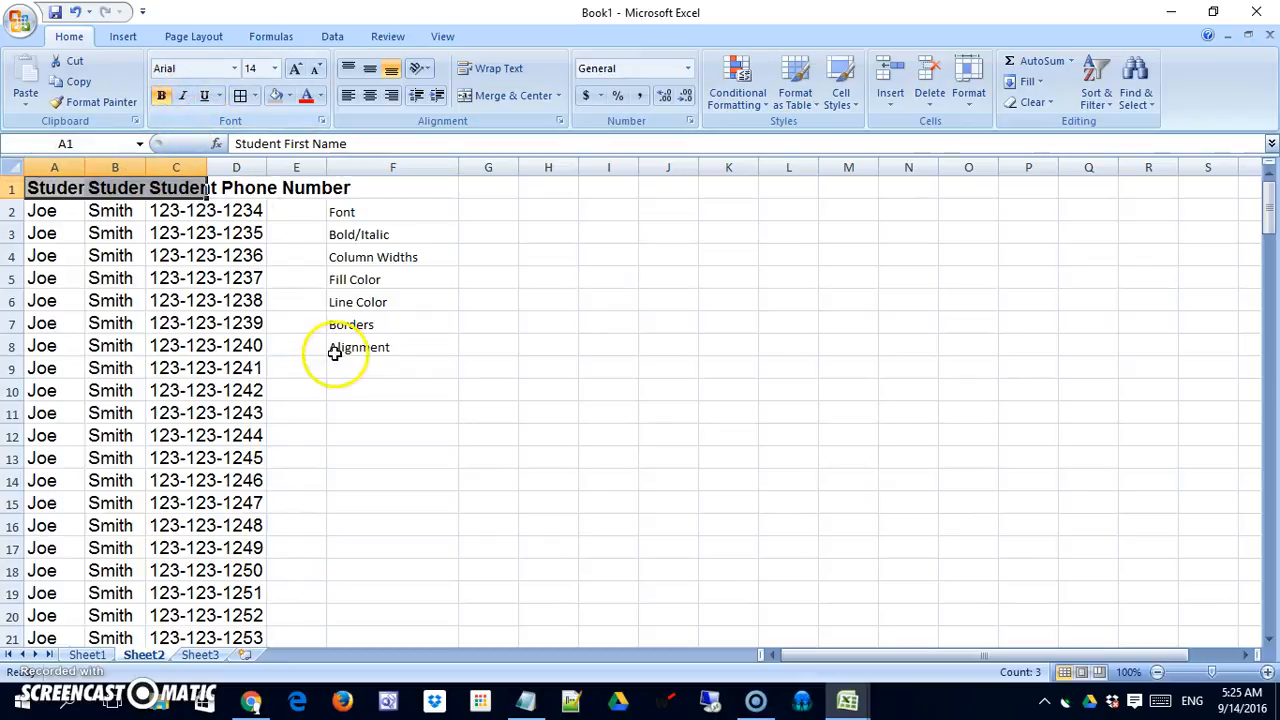
pyautogui.click(365, 411)
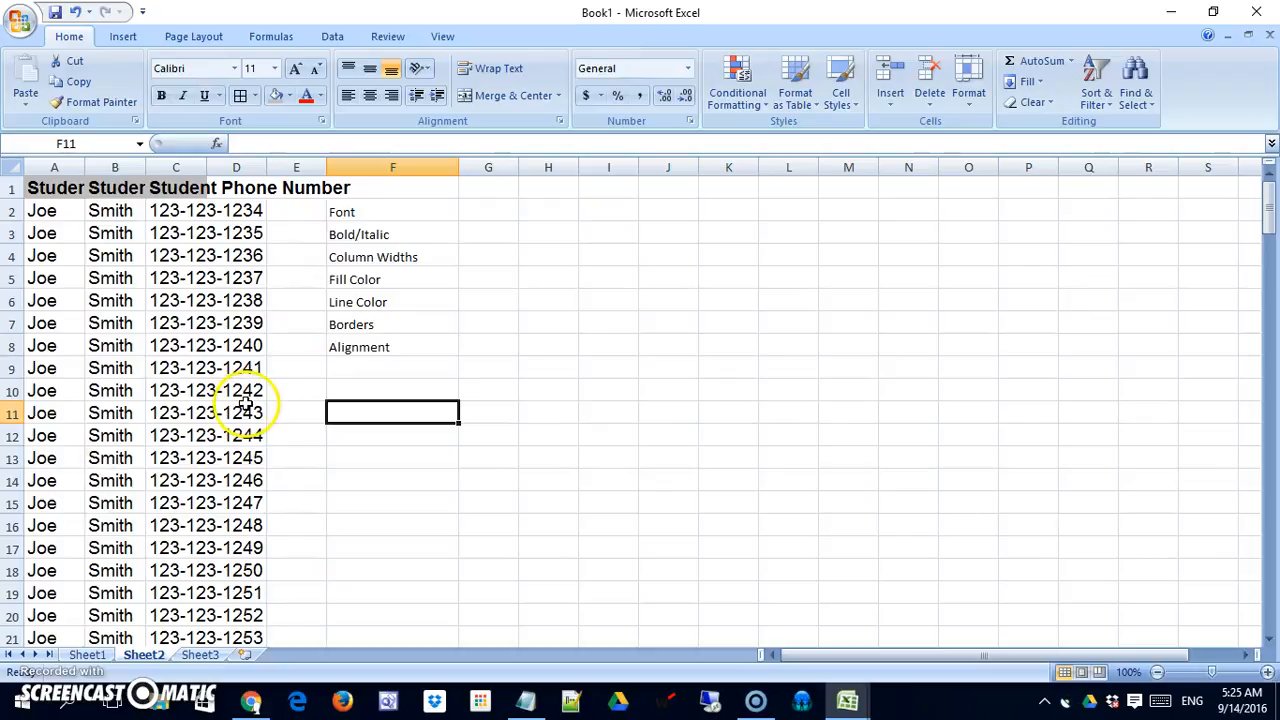
# Try widening column A by hand and with AutoFit, shrinking it back to a narrow width each time.
pyautogui.click(298, 323)
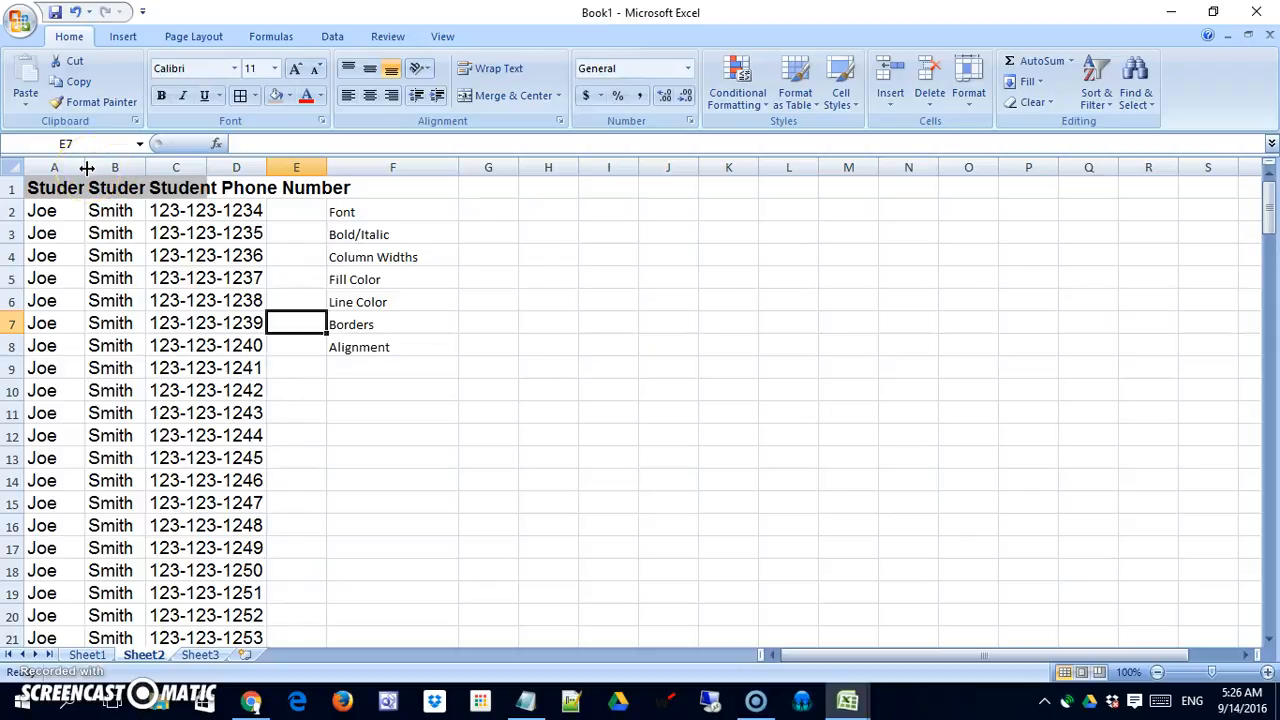
pyautogui.moveTo(87, 168); pyautogui.dragTo(205, 167)
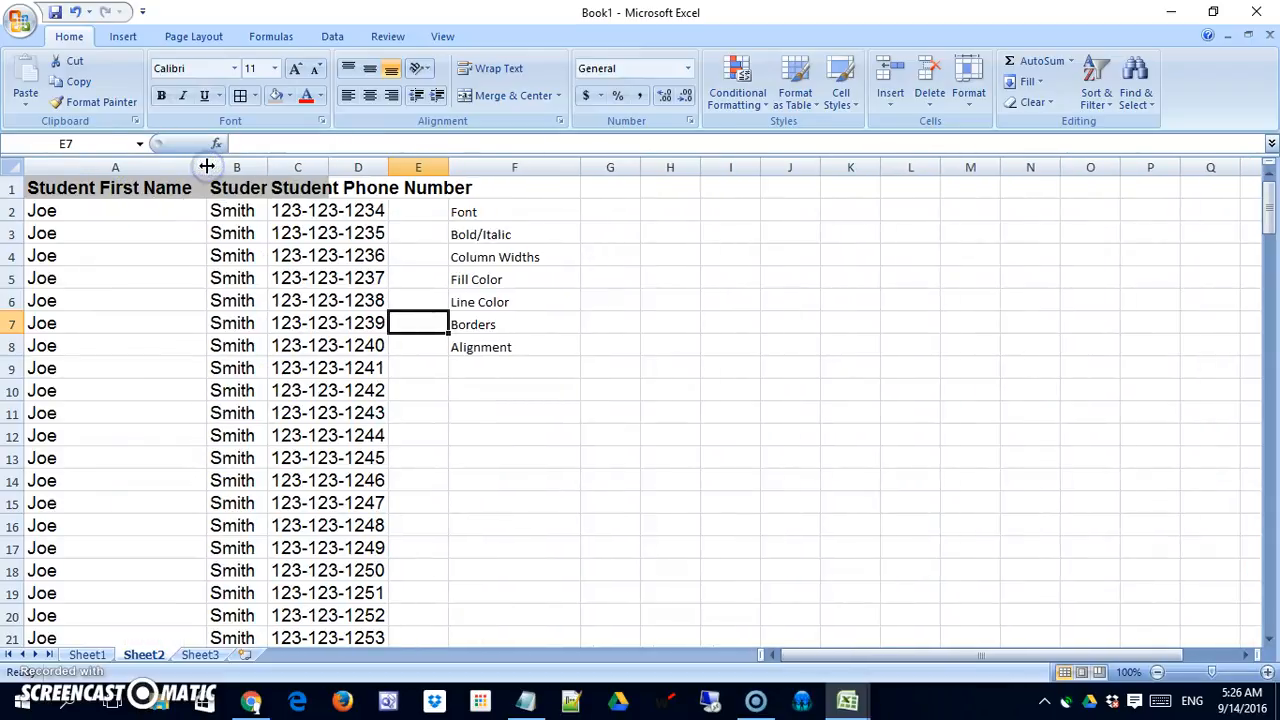
pyautogui.moveTo(206, 167); pyautogui.dragTo(83, 167)
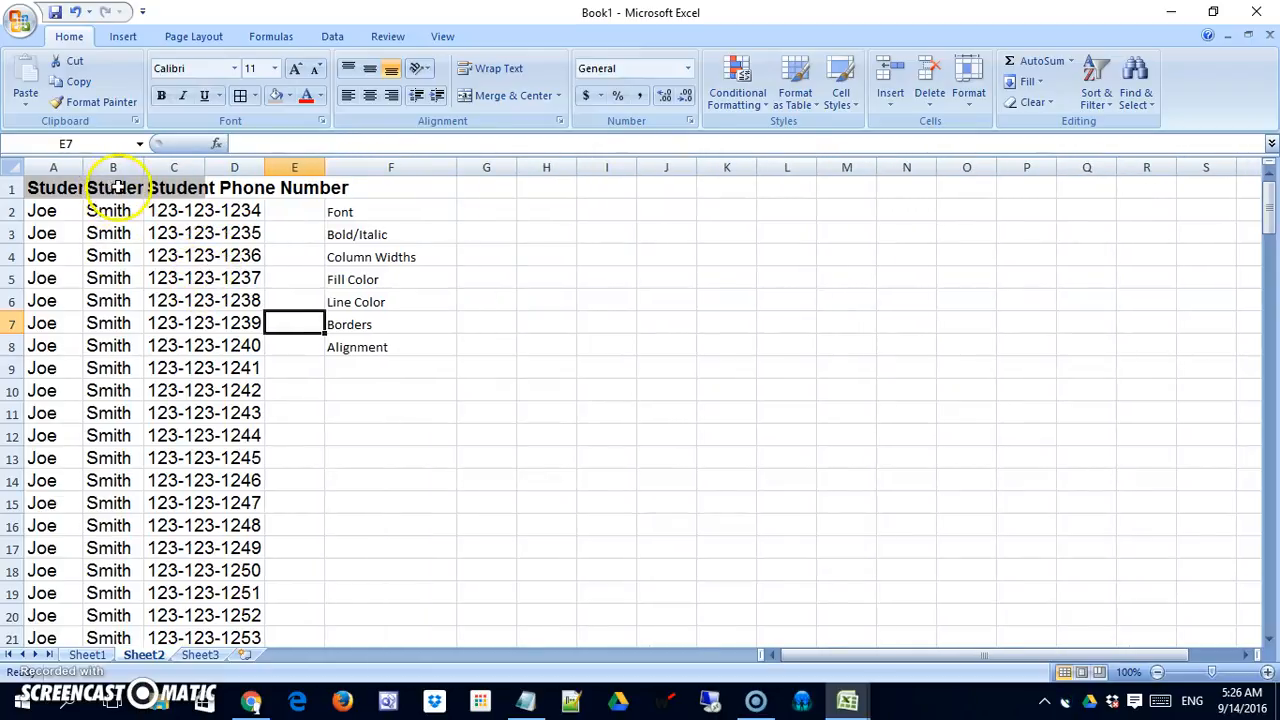
pyautogui.doubleClick(83, 167)
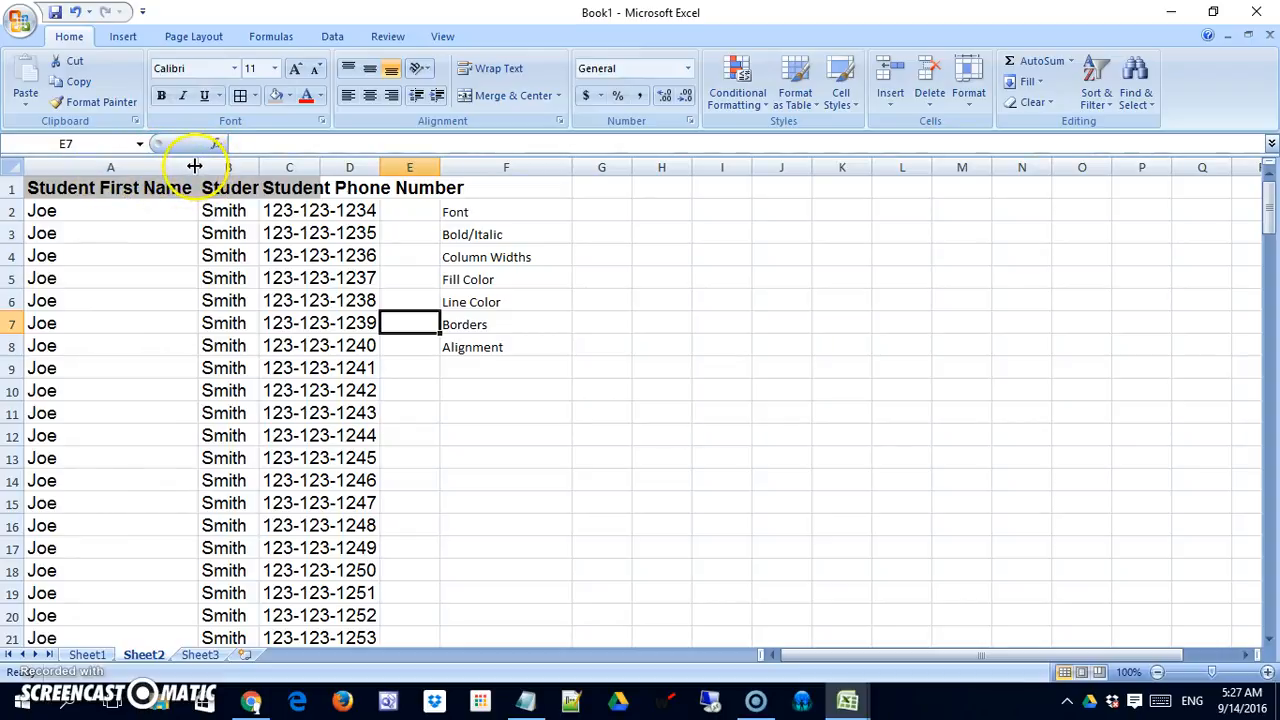
pyautogui.moveTo(199, 167); pyautogui.dragTo(86, 170)
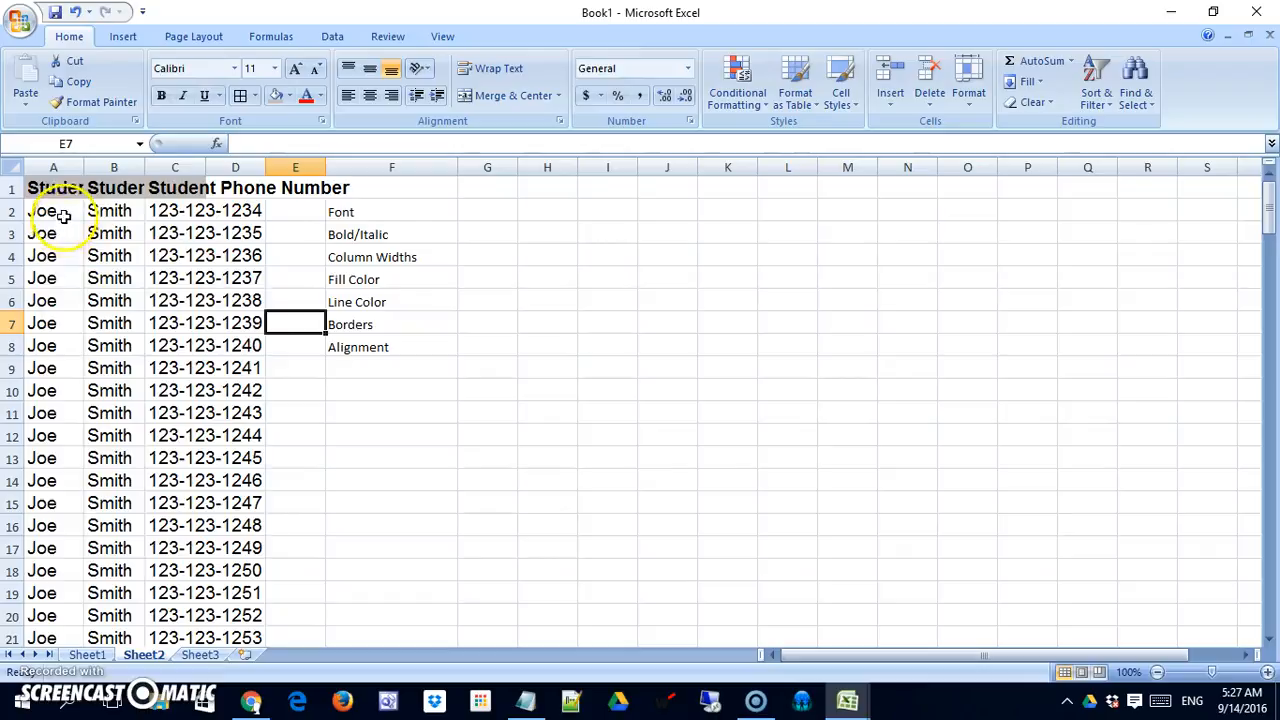
# AutoFit the widths of columns A through I to their contents in one operation.
pyautogui.moveTo(55, 167); pyautogui.dragTo(636, 169)
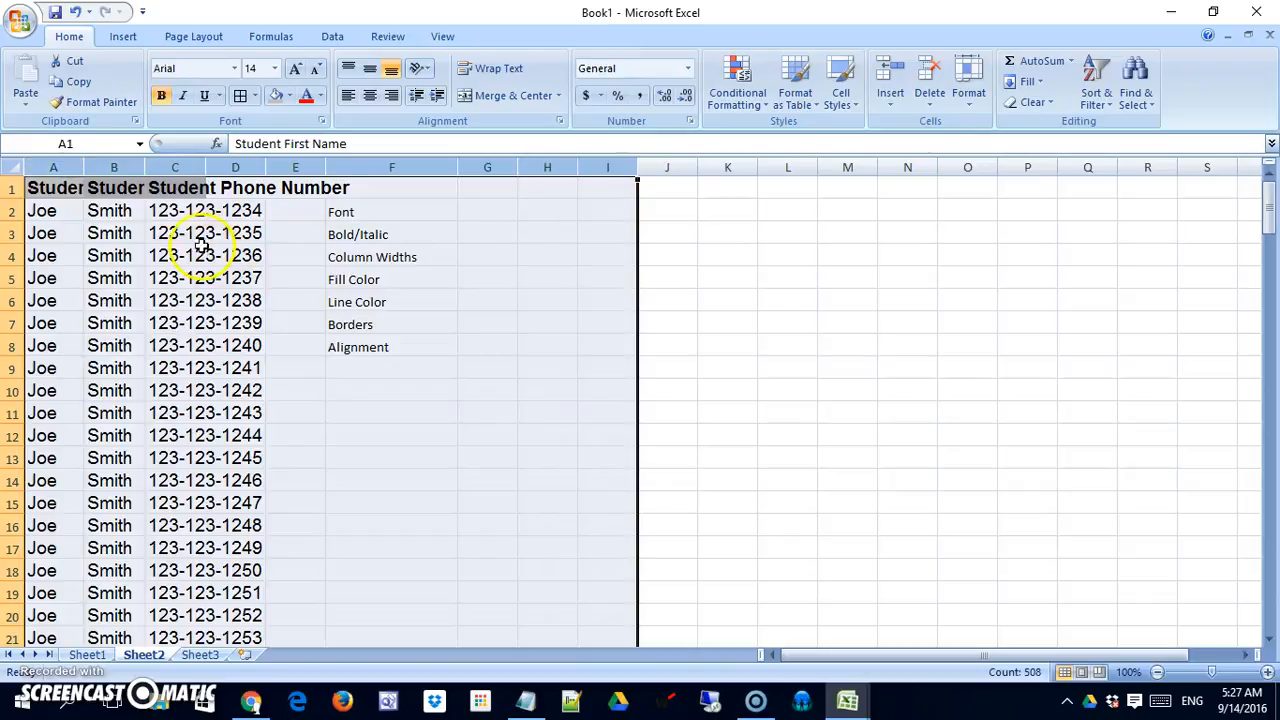
pyautogui.doubleClick(145, 167)
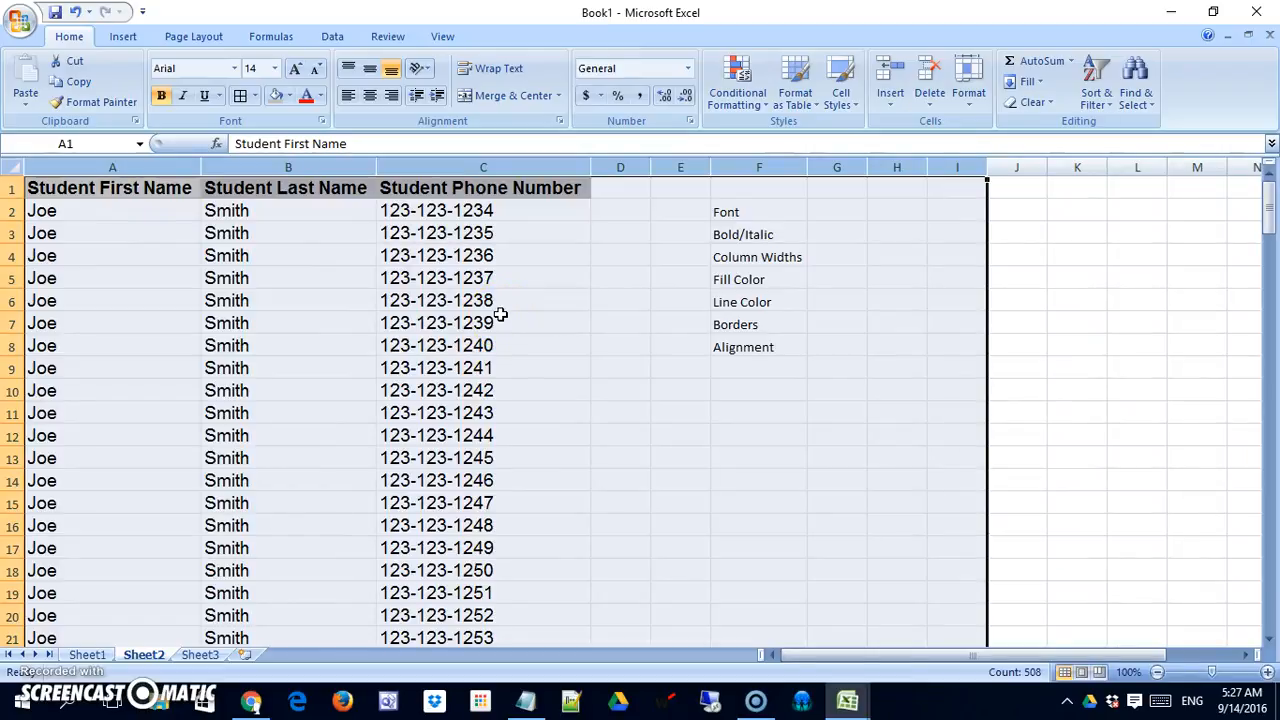
pyautogui.click(470, 368)
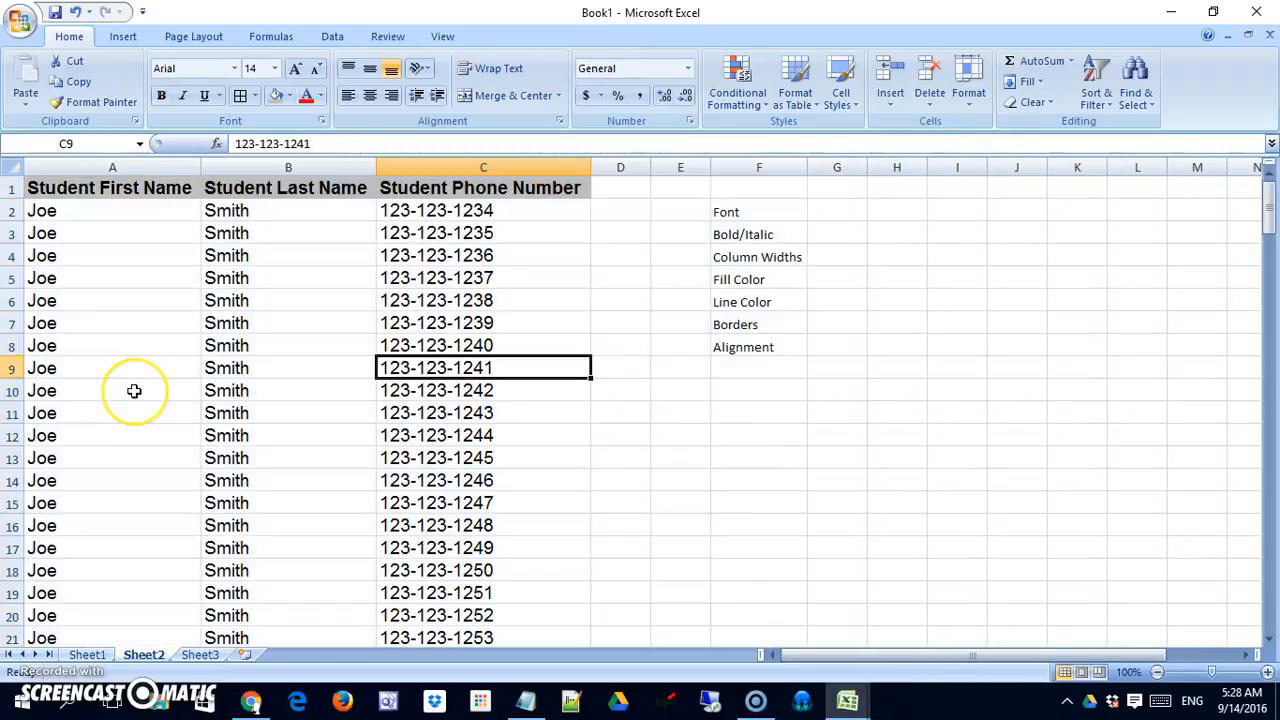
# Fill the student data rows below the headers, cells A2:C167, with a light olive green theme color.
pyautogui.click(146, 210)
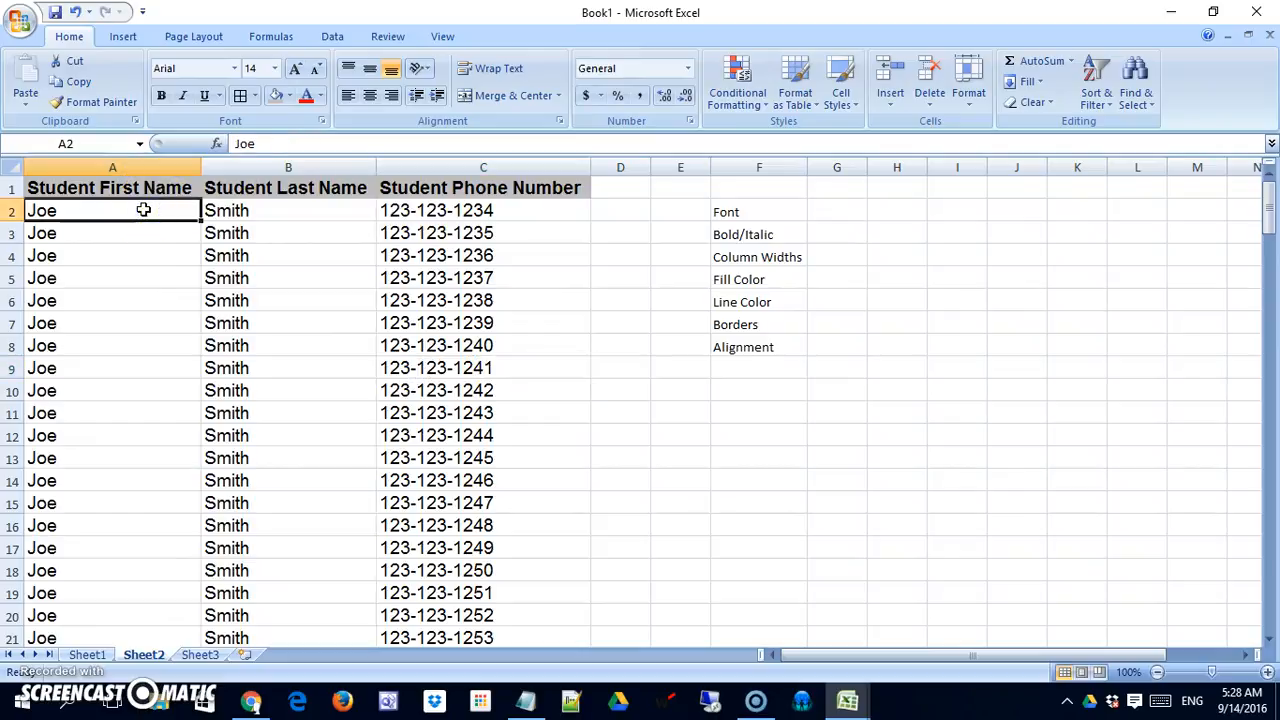
pyautogui.hotkey('shift', 'Right')
pyautogui.hotkey('shift', 'Right')
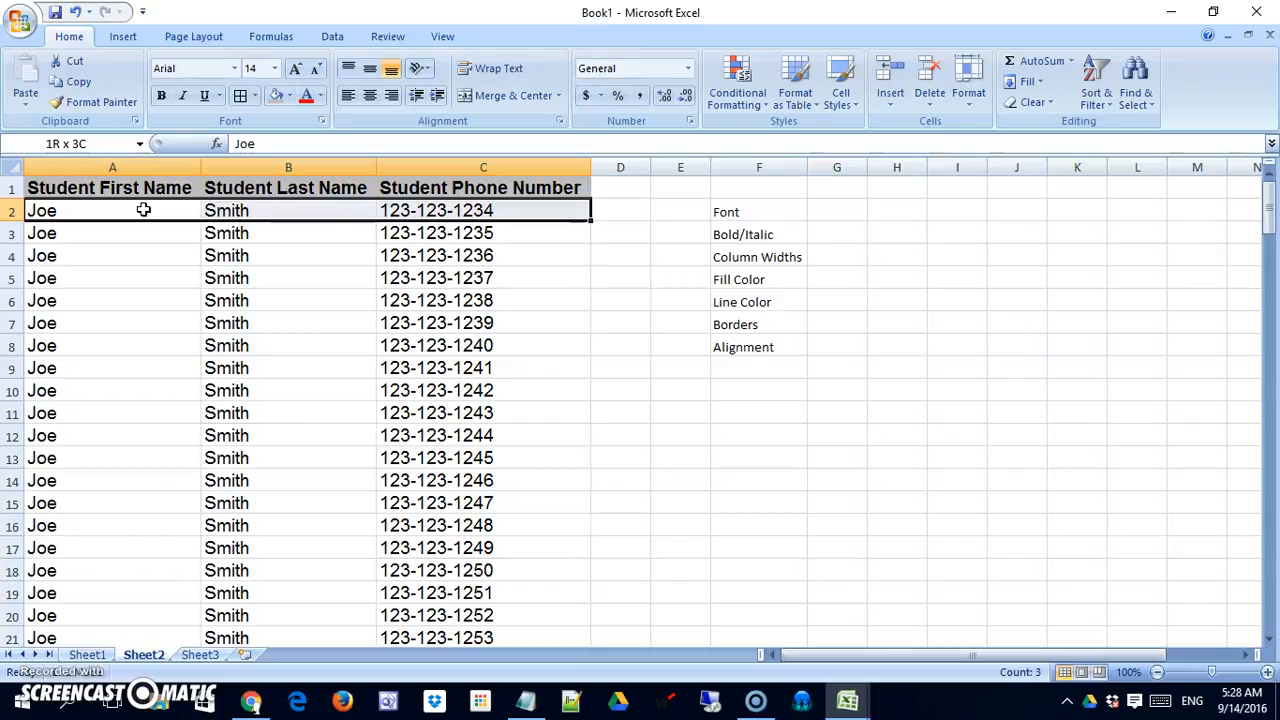
pyautogui.hotkey('ctrl', 'shift', 'Down')
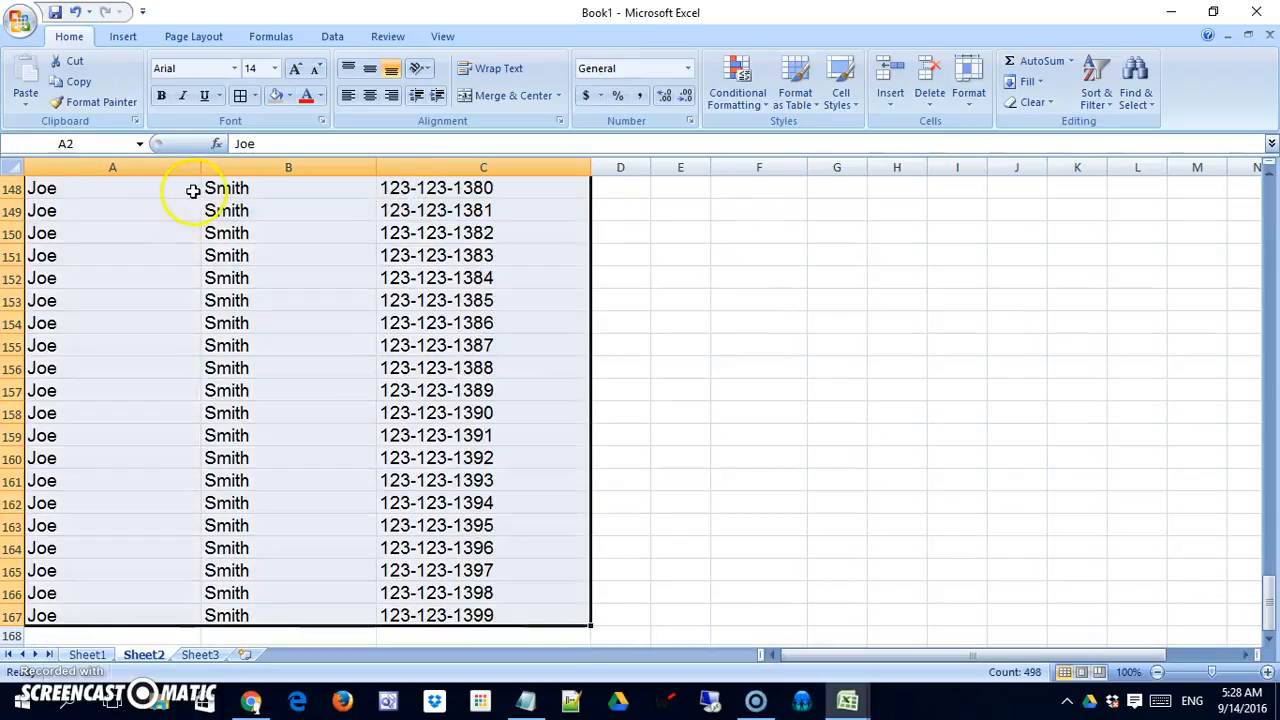
pyautogui.click(288, 98)
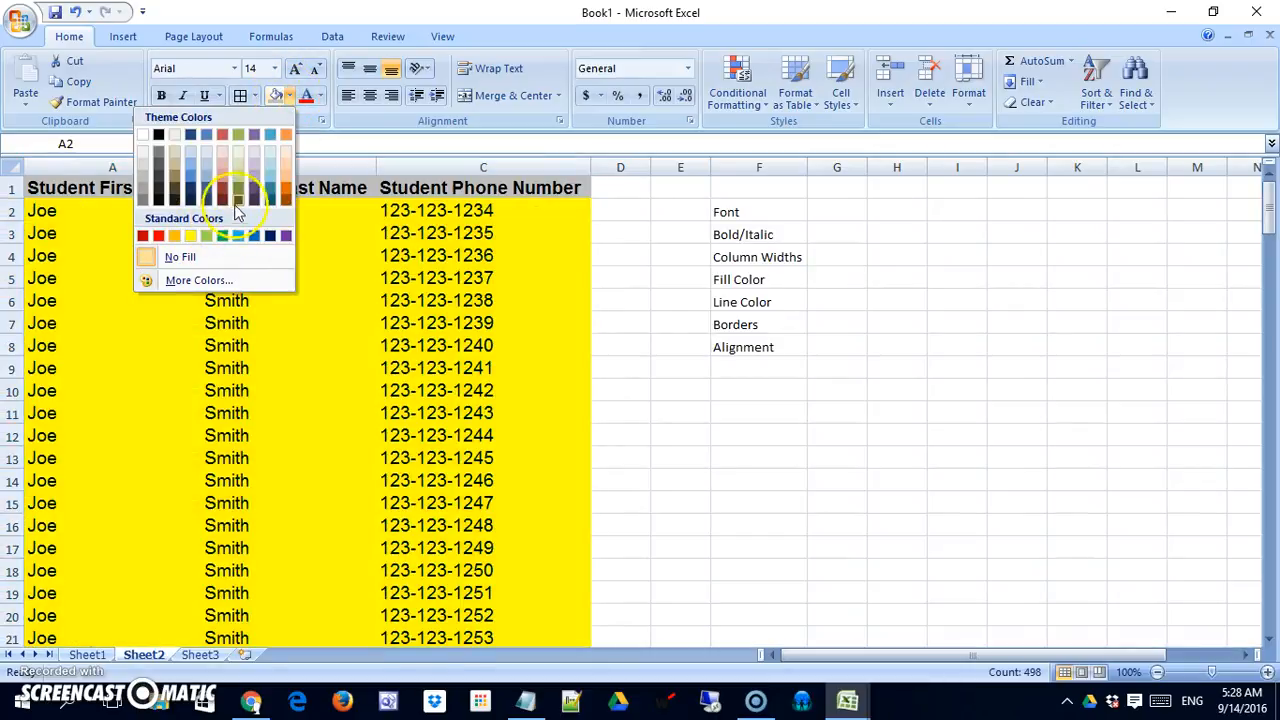
pyautogui.click(241, 168)
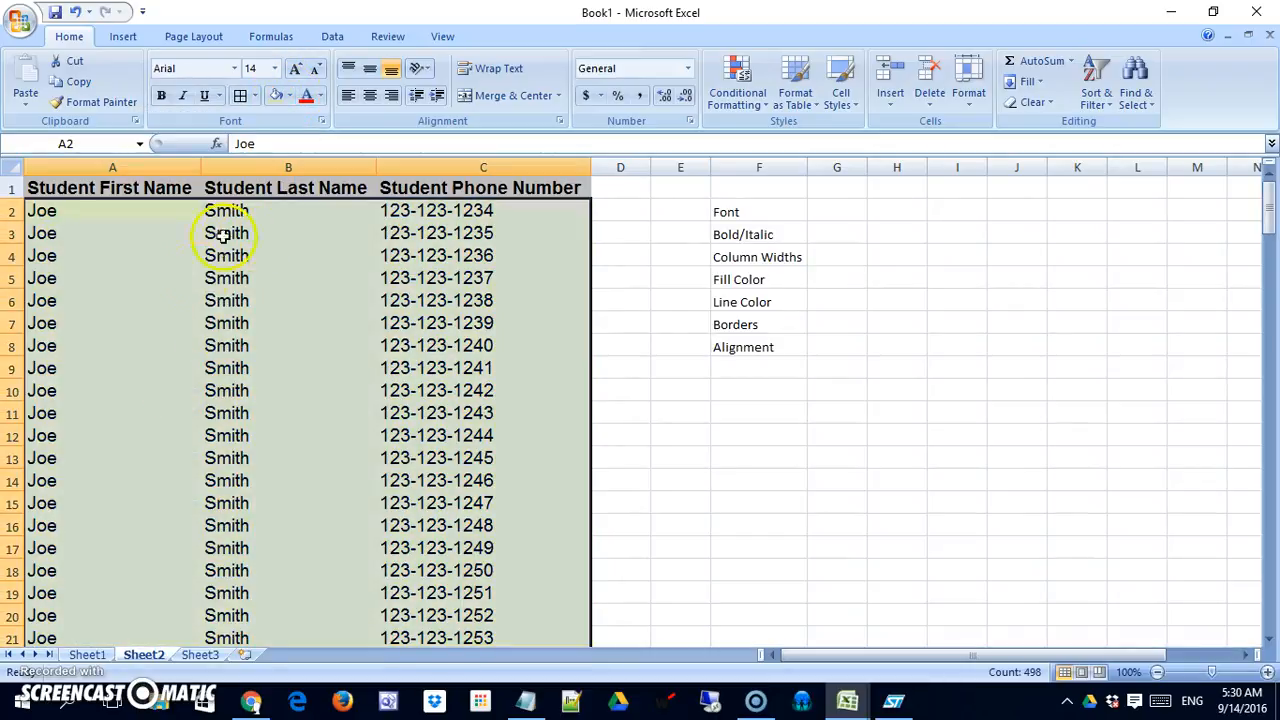
pyautogui.click(280, 302)
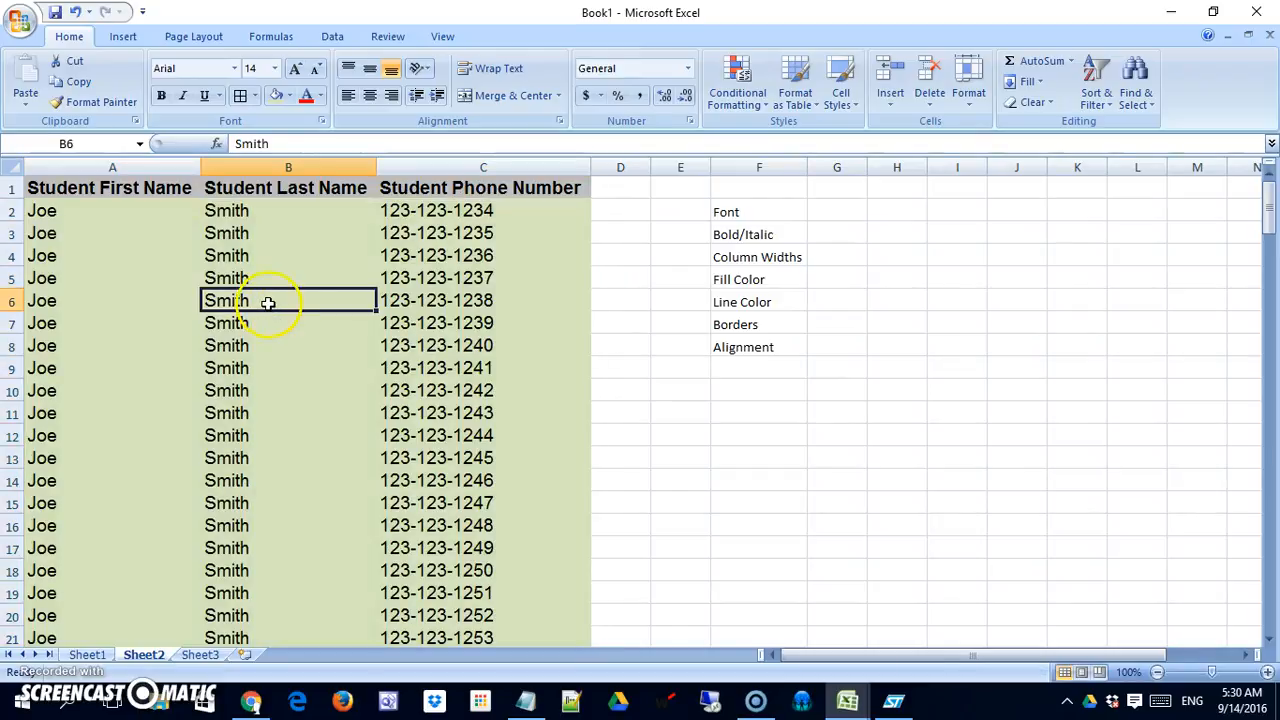
# Change the font color of the header cells A1:C1 to the standard red.
pyautogui.moveTo(95, 190); pyautogui.dragTo(440, 188)
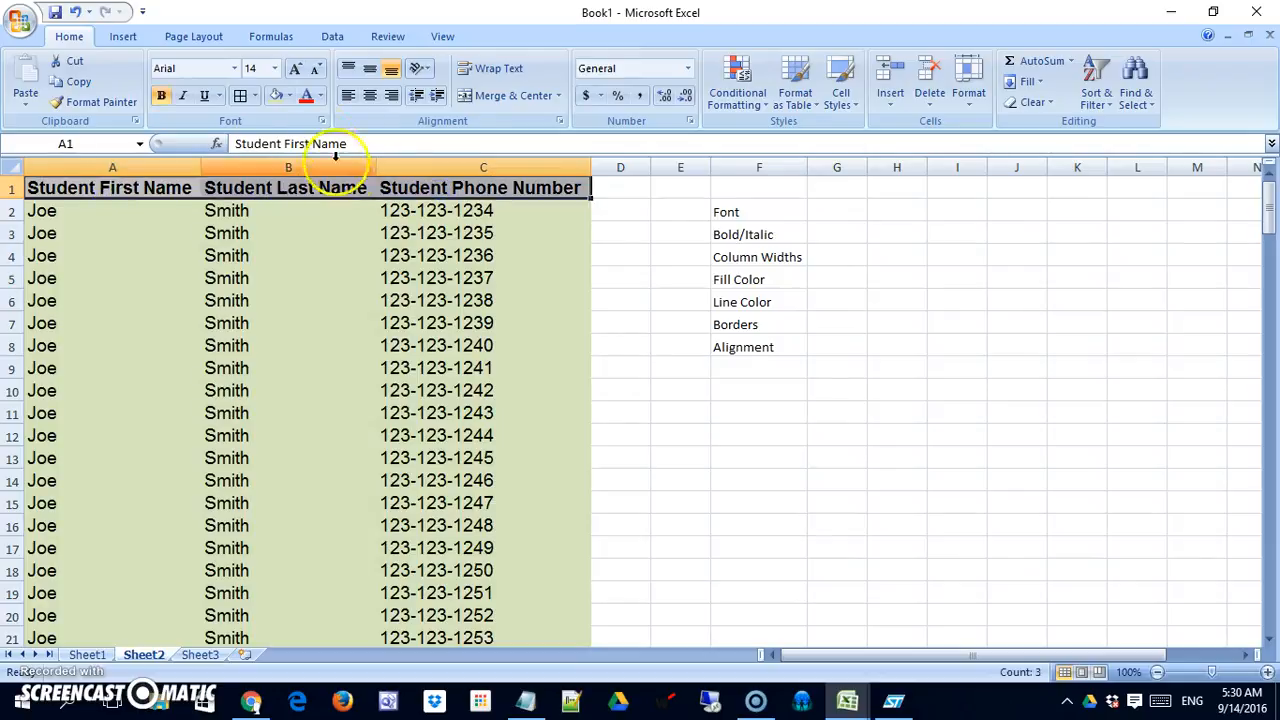
pyautogui.click(320, 97)
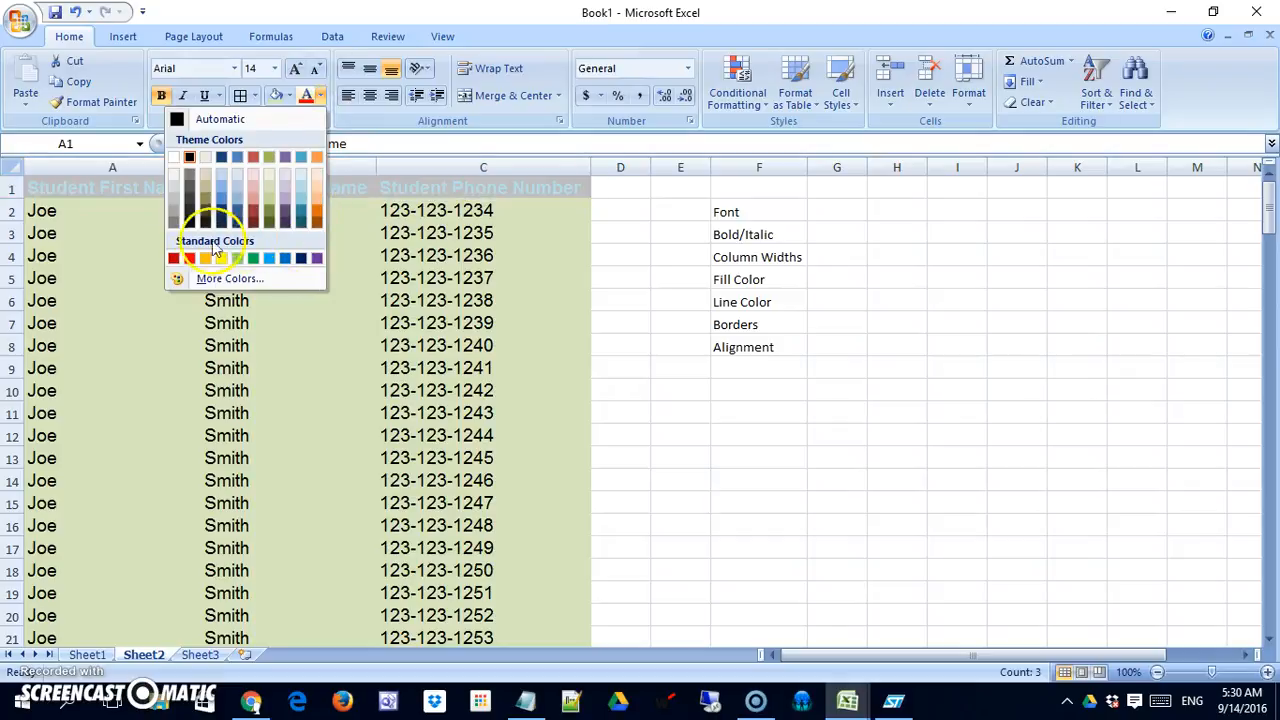
pyautogui.click(188, 259)
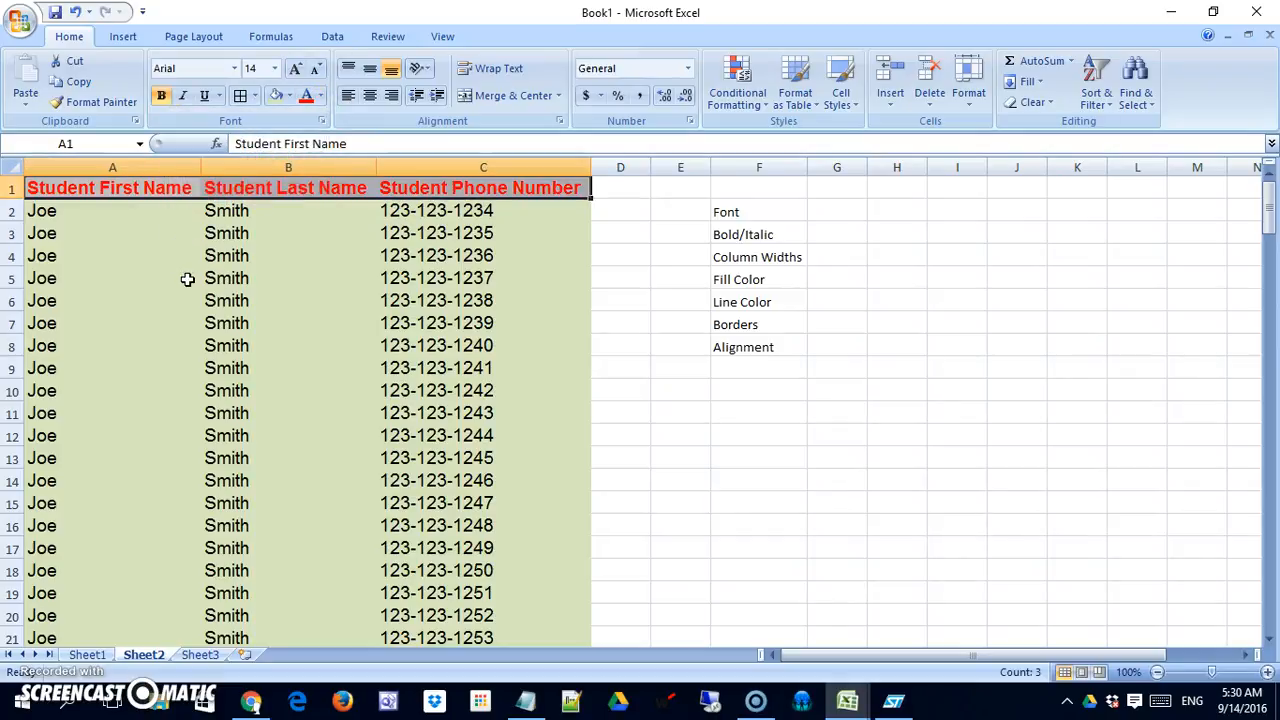
pyautogui.click(177, 282)
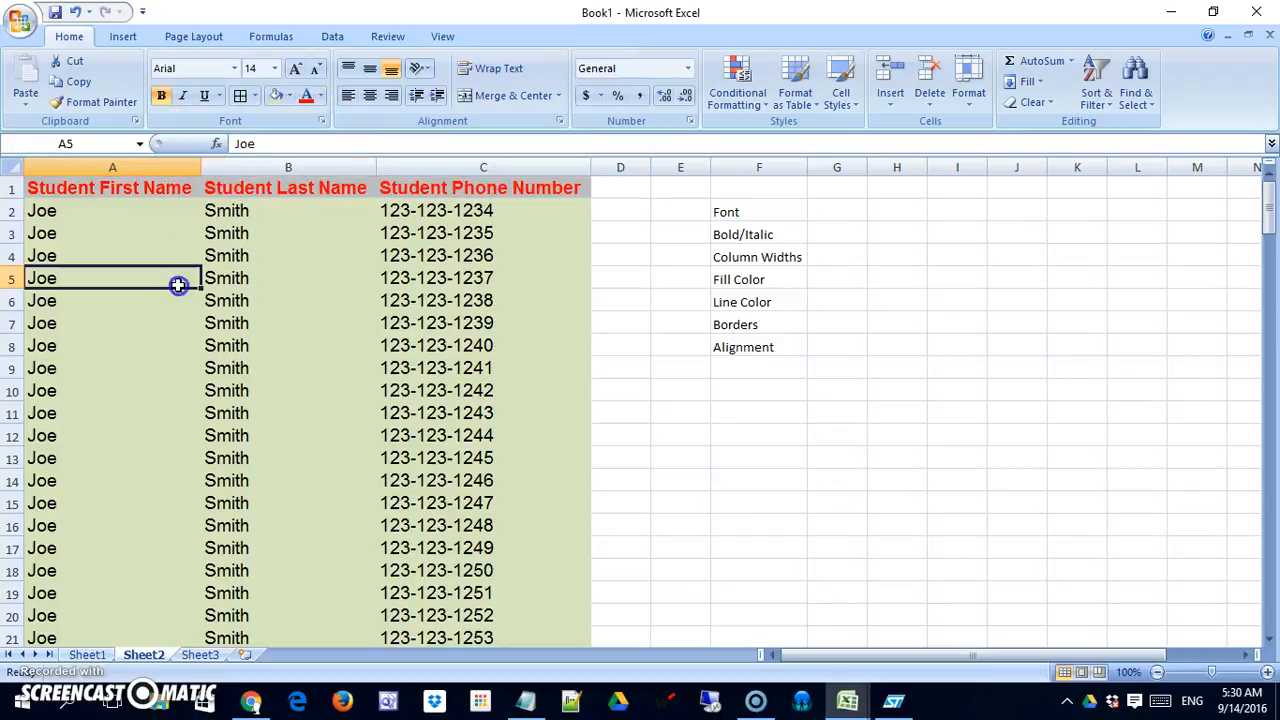
# Apply All Borders to the whole student table, cells A1:C167, including the header row.
pyautogui.click(134, 186)
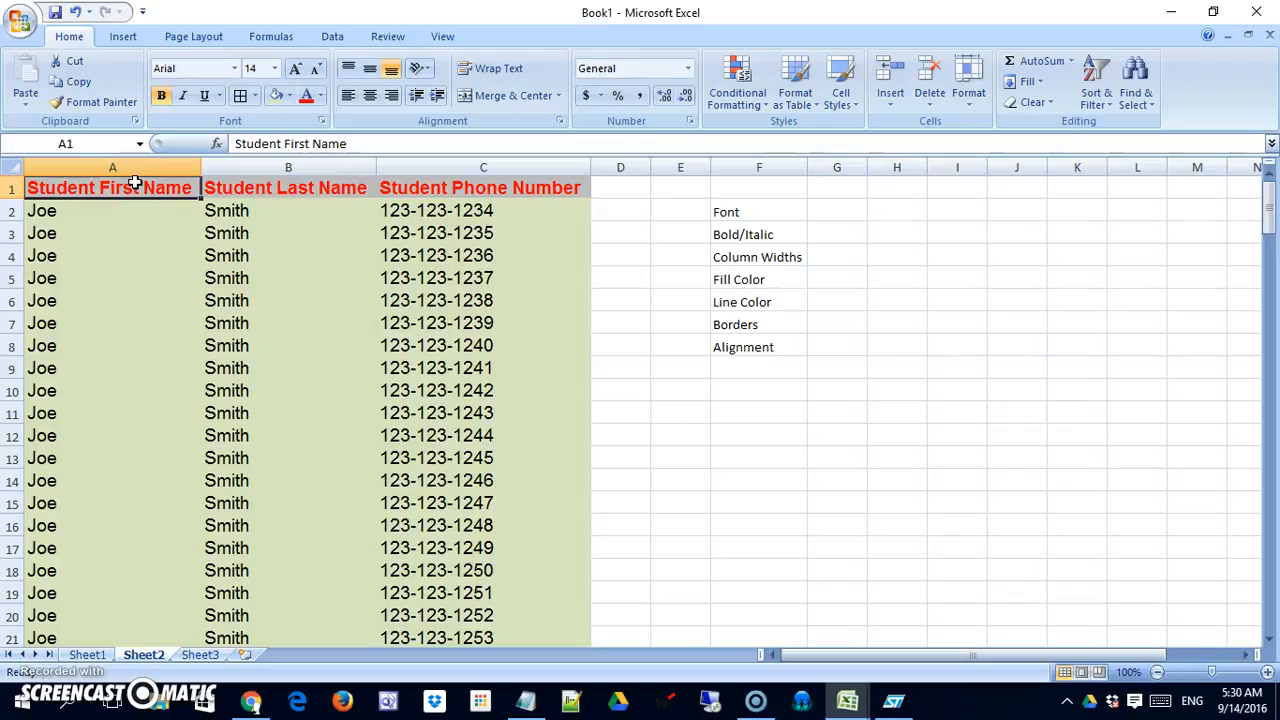
pyautogui.hotkey('ctrl', 'shift', 'End')
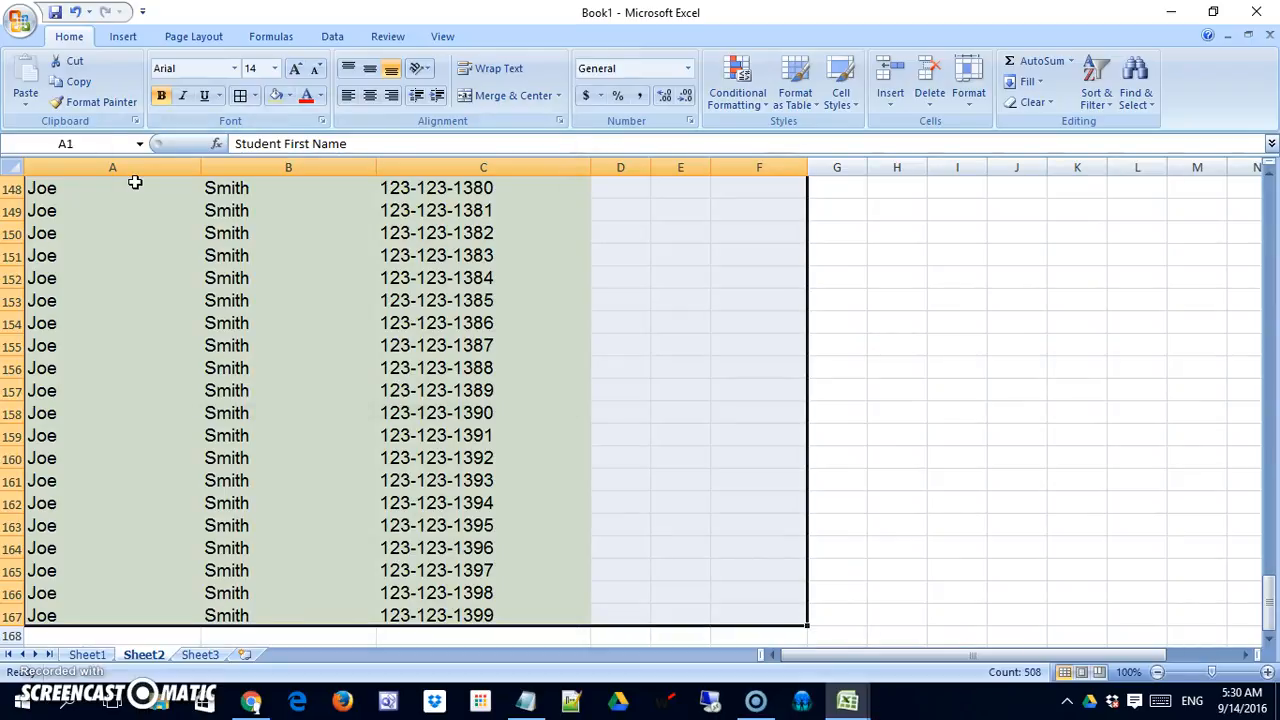
pyautogui.hotkey('shift', 'Left')
pyautogui.hotkey('shift', 'Left')
pyautogui.hotkey('shift', 'Left')
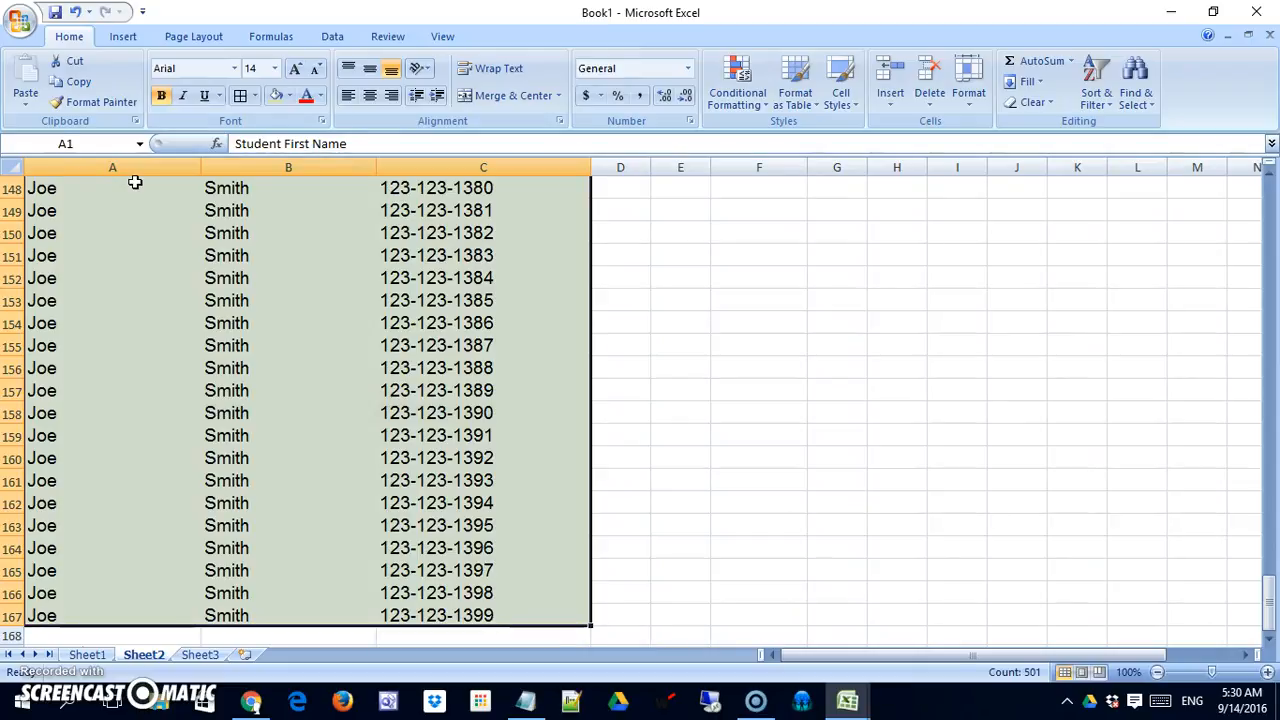
pyautogui.moveTo(1268, 592); pyautogui.dragTo(1270, 180)
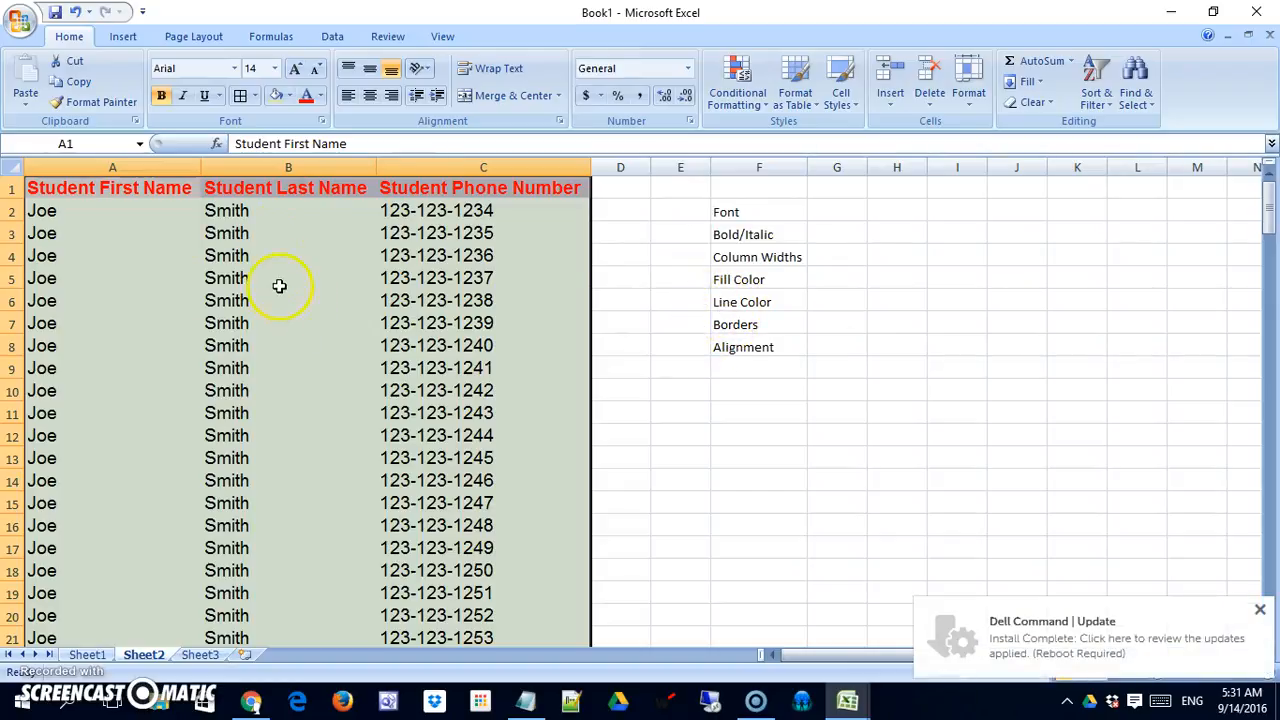
pyautogui.click(255, 96)
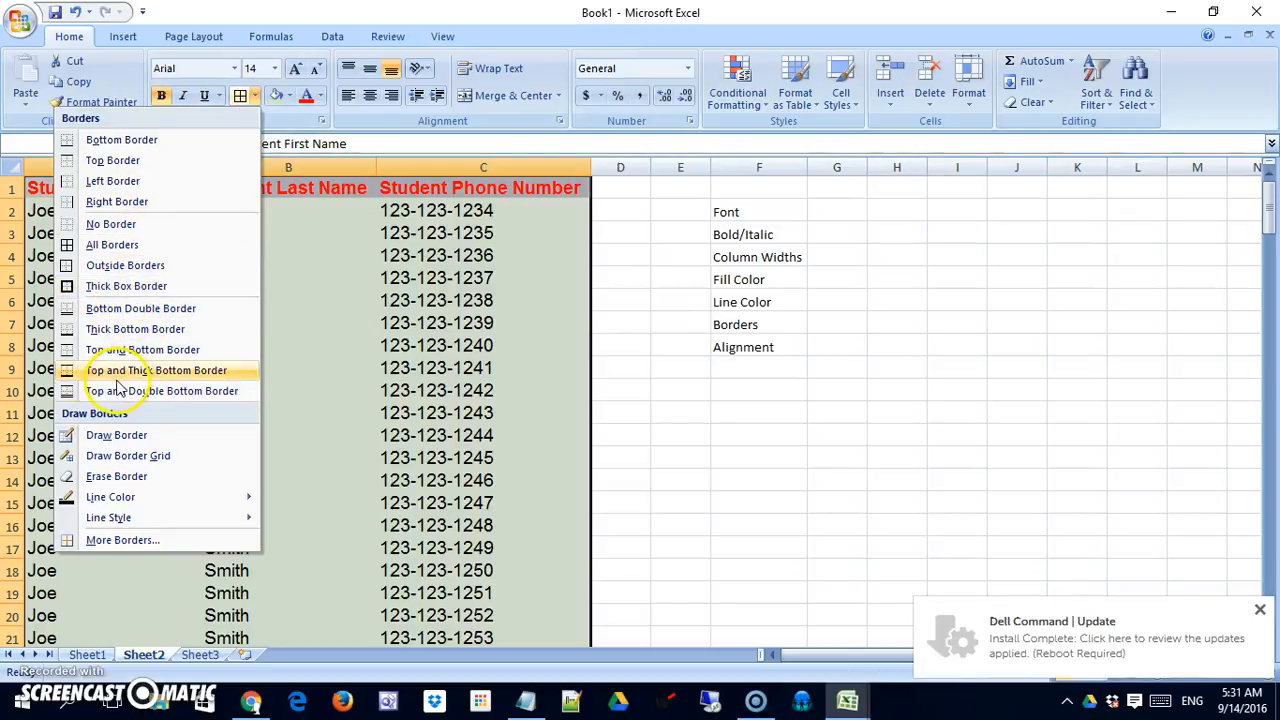
pyautogui.click(72, 247)
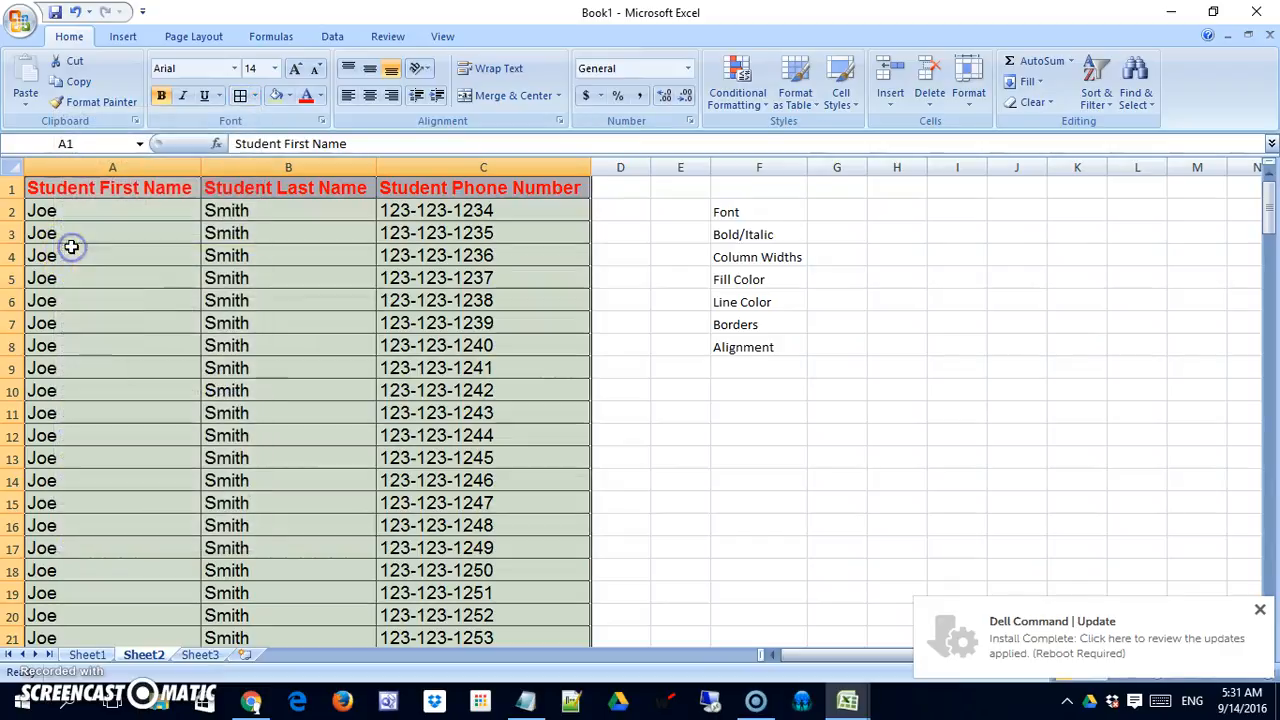
pyautogui.click(668, 411)
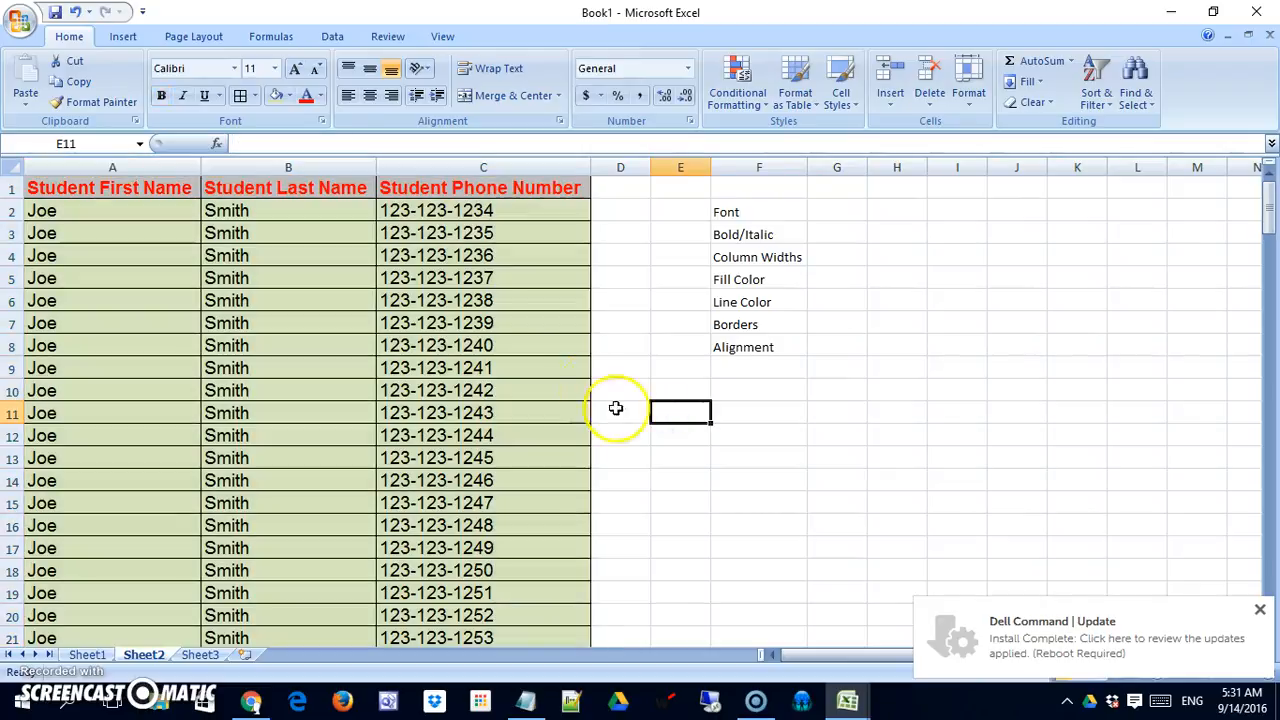
# Replace the three header texts in cells A1:C1 with First, Last and Phone.
pyautogui.click(185, 189)
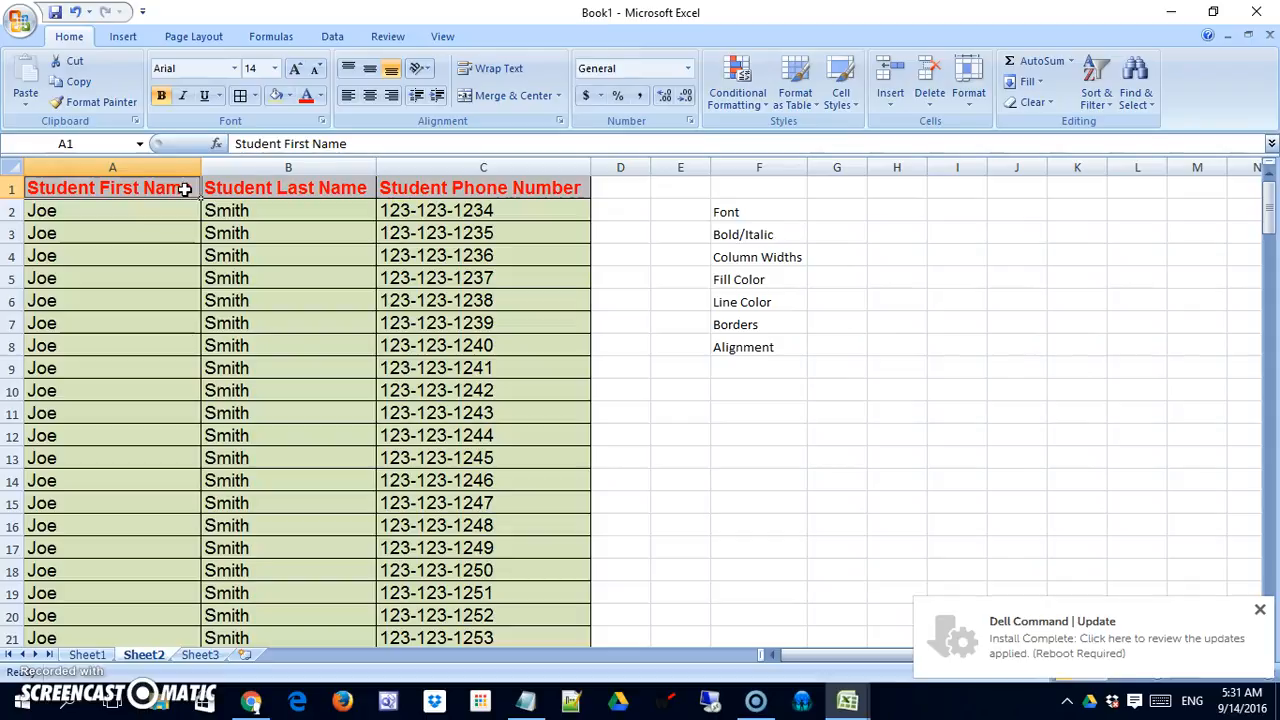
pyautogui.write('F')
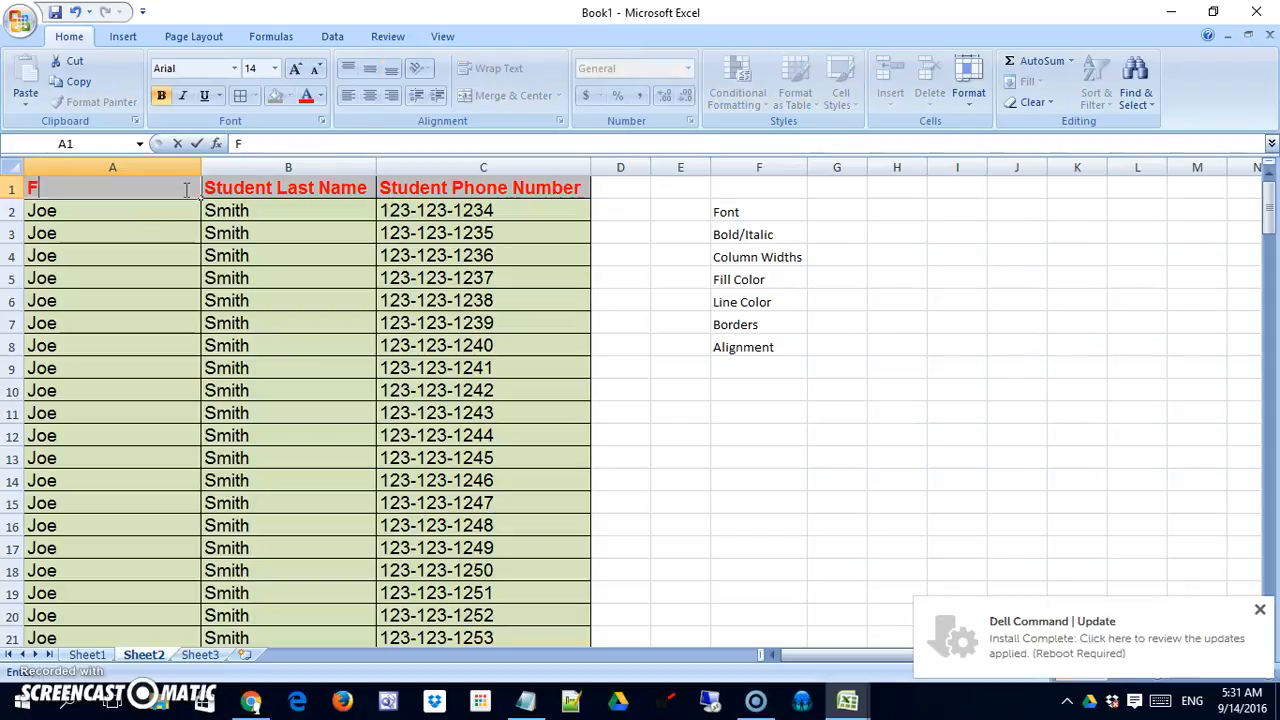
pyautogui.write('irst')
pyautogui.press('Tab')
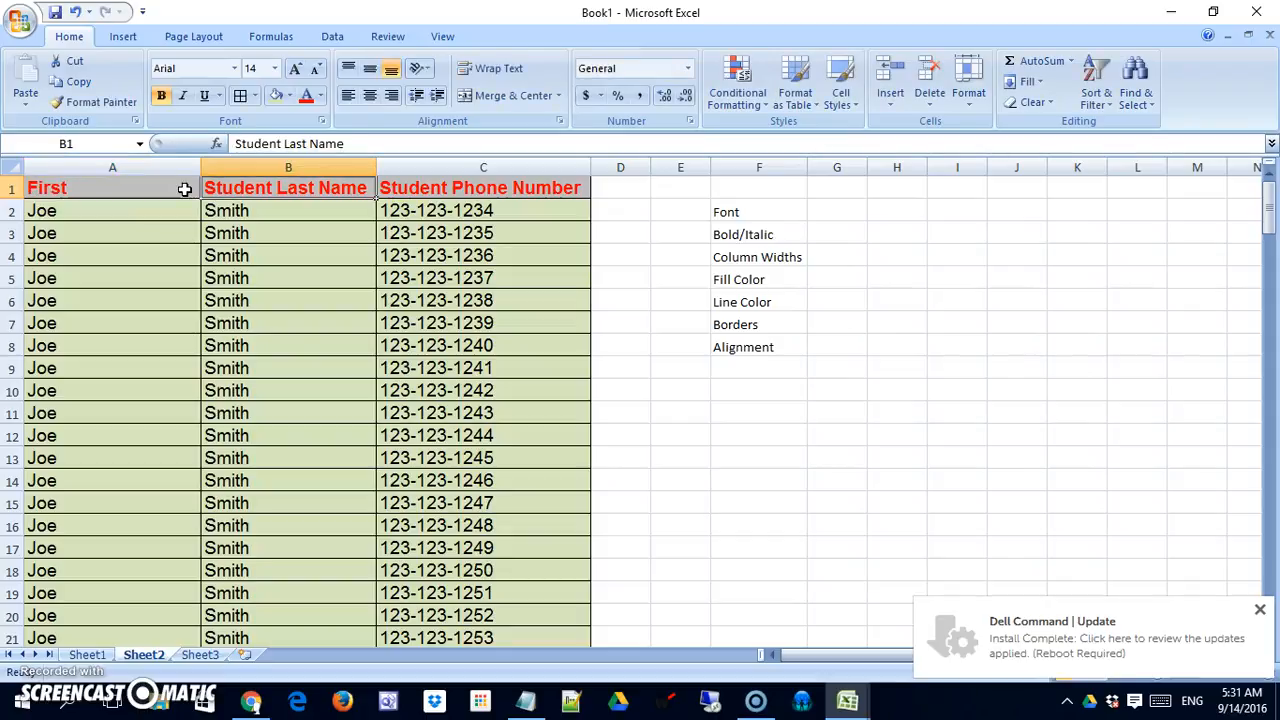
pyautogui.write('Last')
pyautogui.press('Tab')
pyautogui.write('Phone')
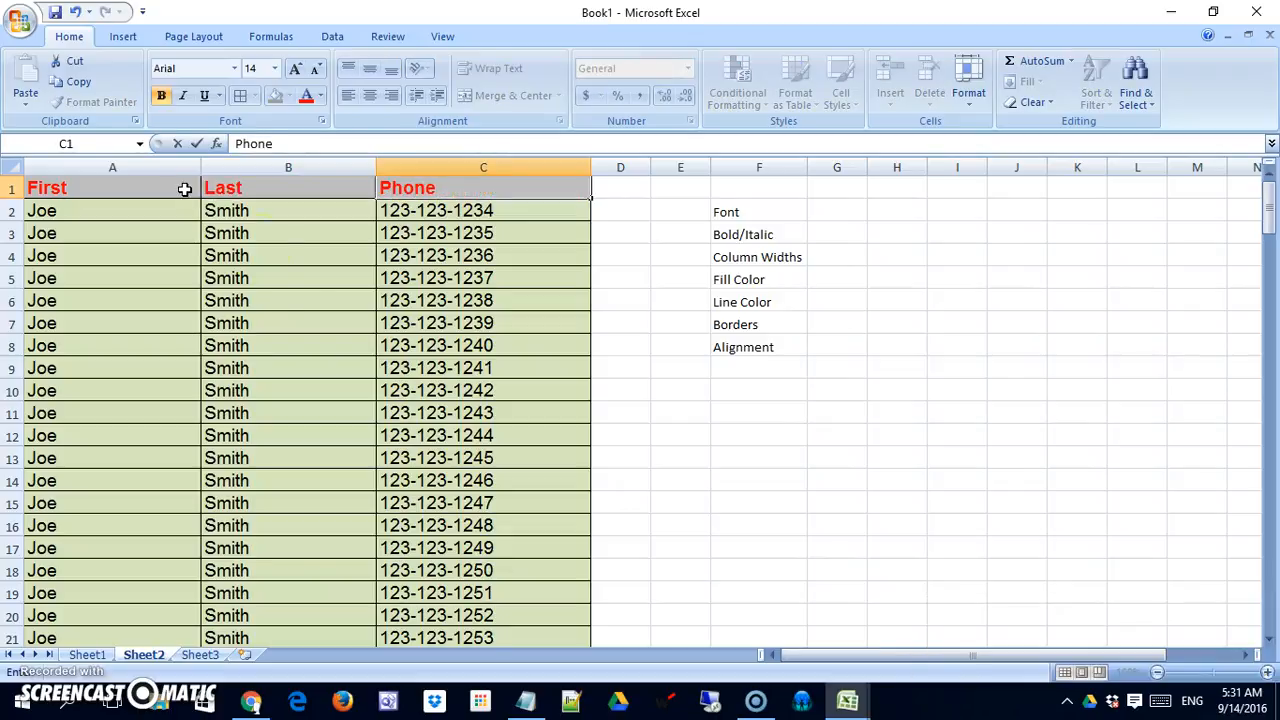
pyautogui.click(286, 276)
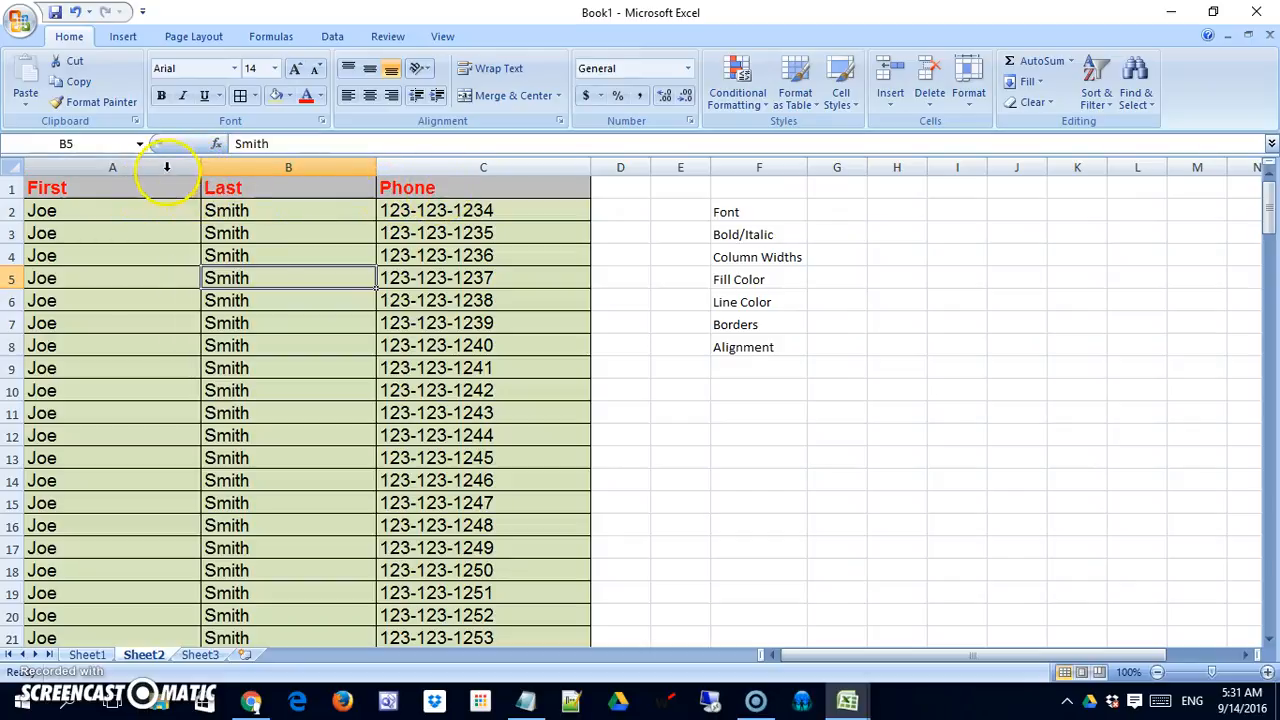
# Try center, left and right alignment on the header cells A1:C1, ending with right alignment.
pyautogui.moveTo(166, 184); pyautogui.dragTo(414, 186)
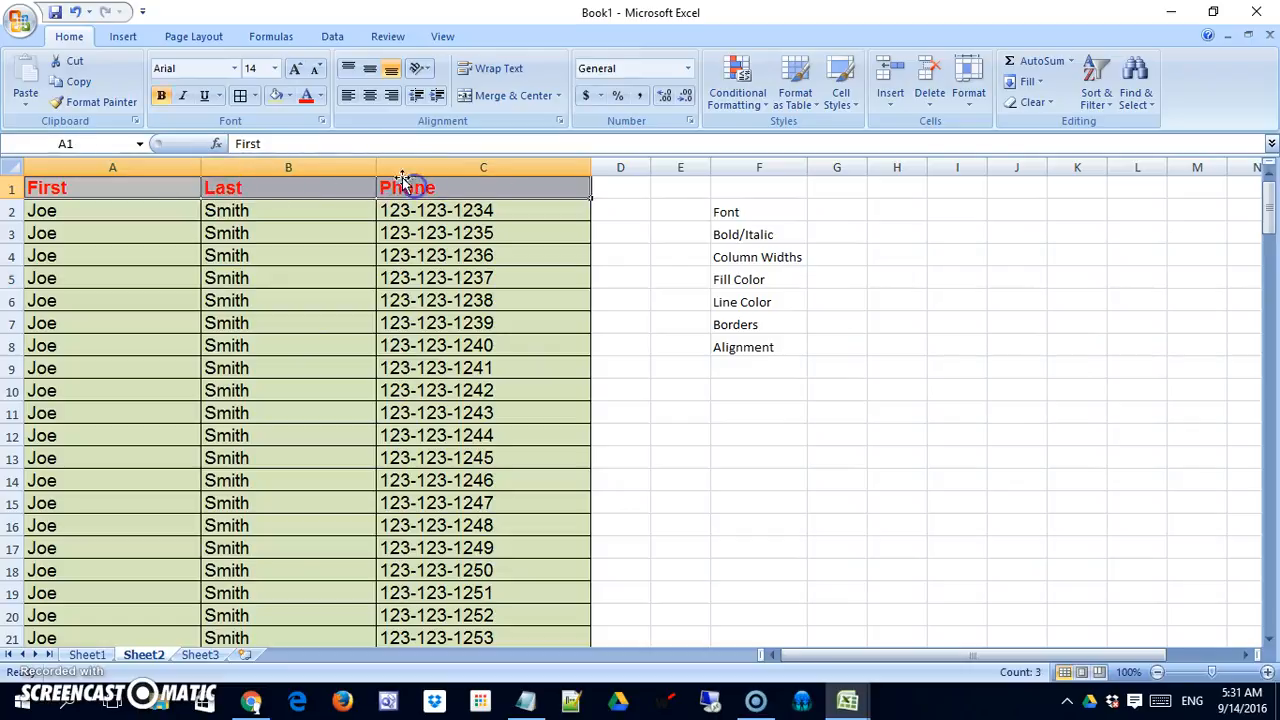
pyautogui.click(370, 97)
pyautogui.click(390, 97)
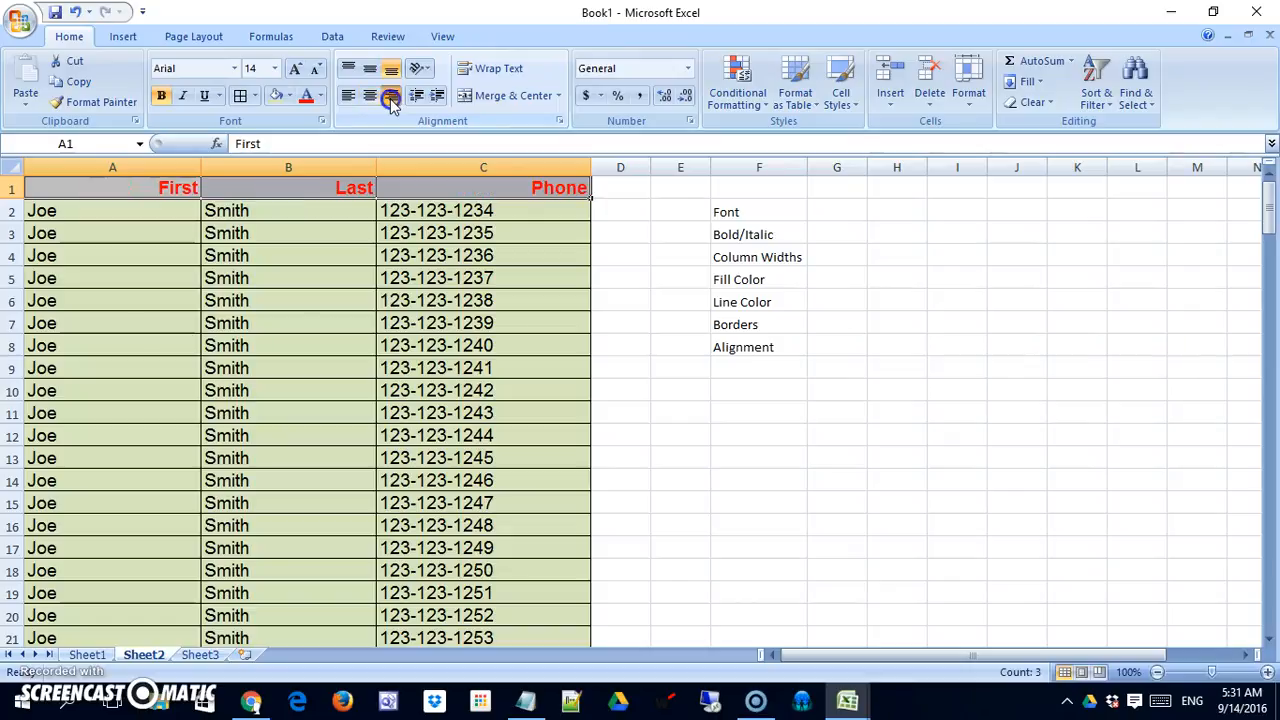
pyautogui.click(347, 97)
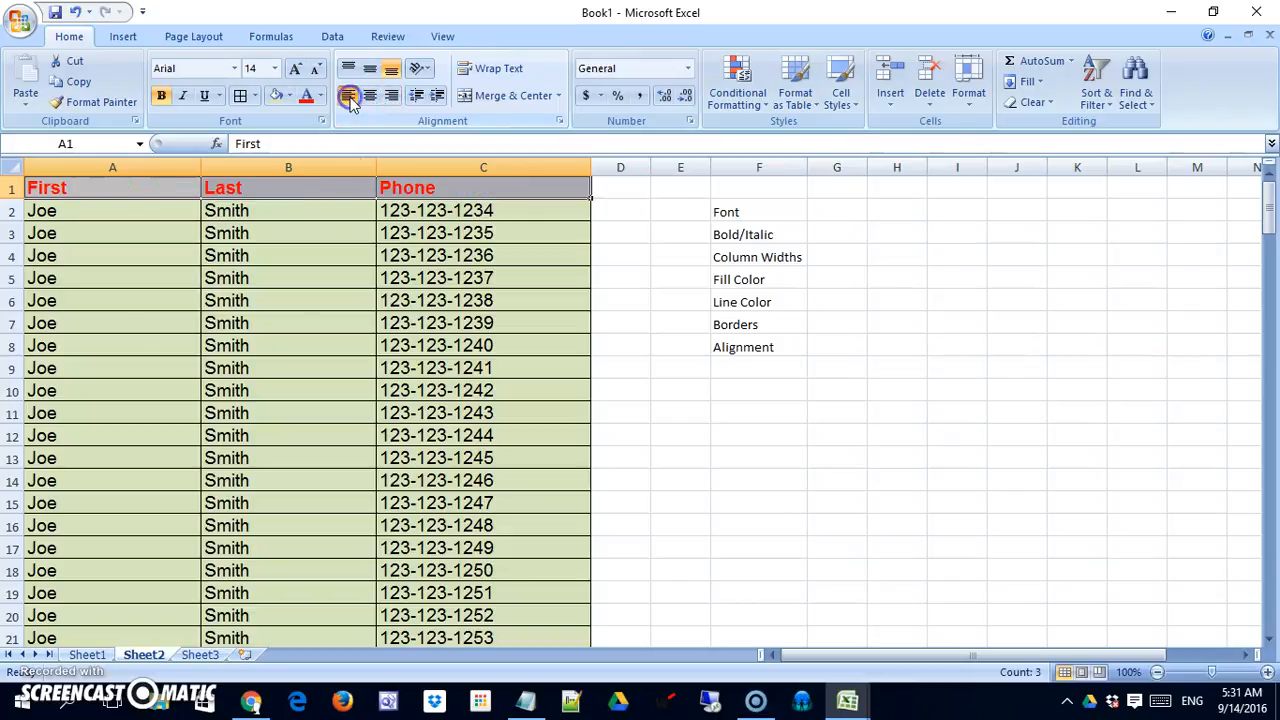
pyautogui.click(390, 97)
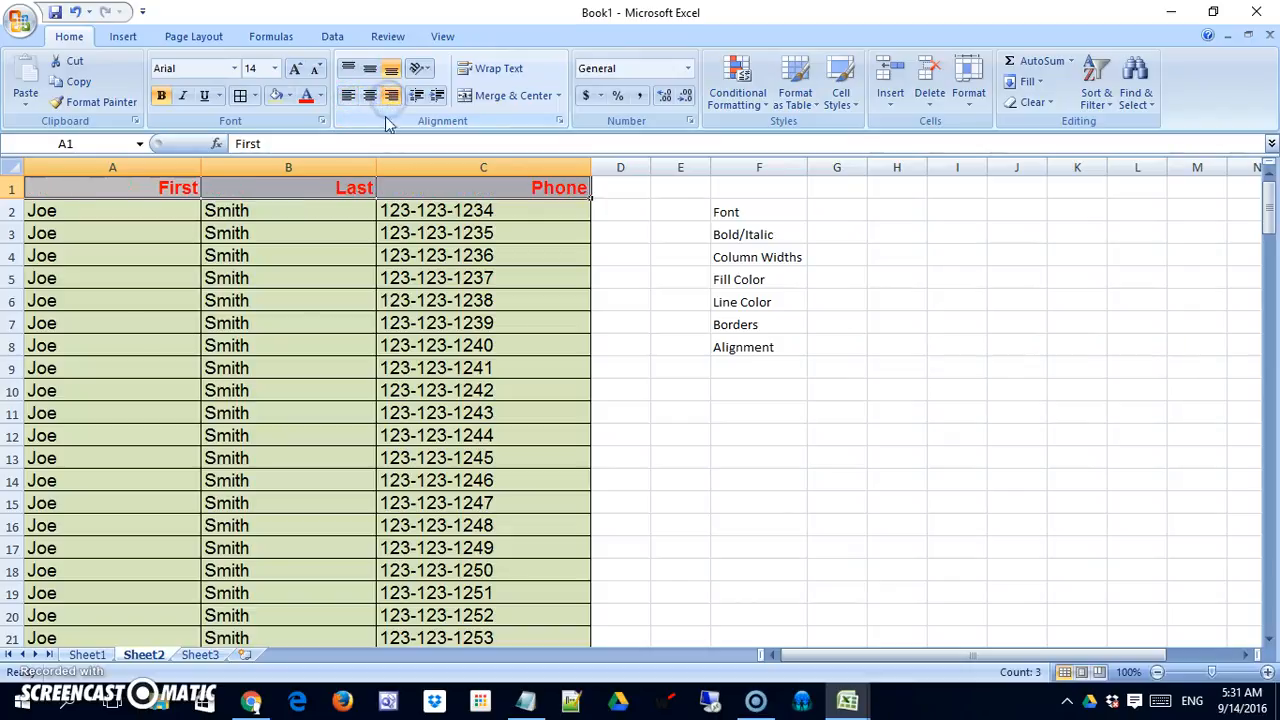
pyautogui.click(497, 217)
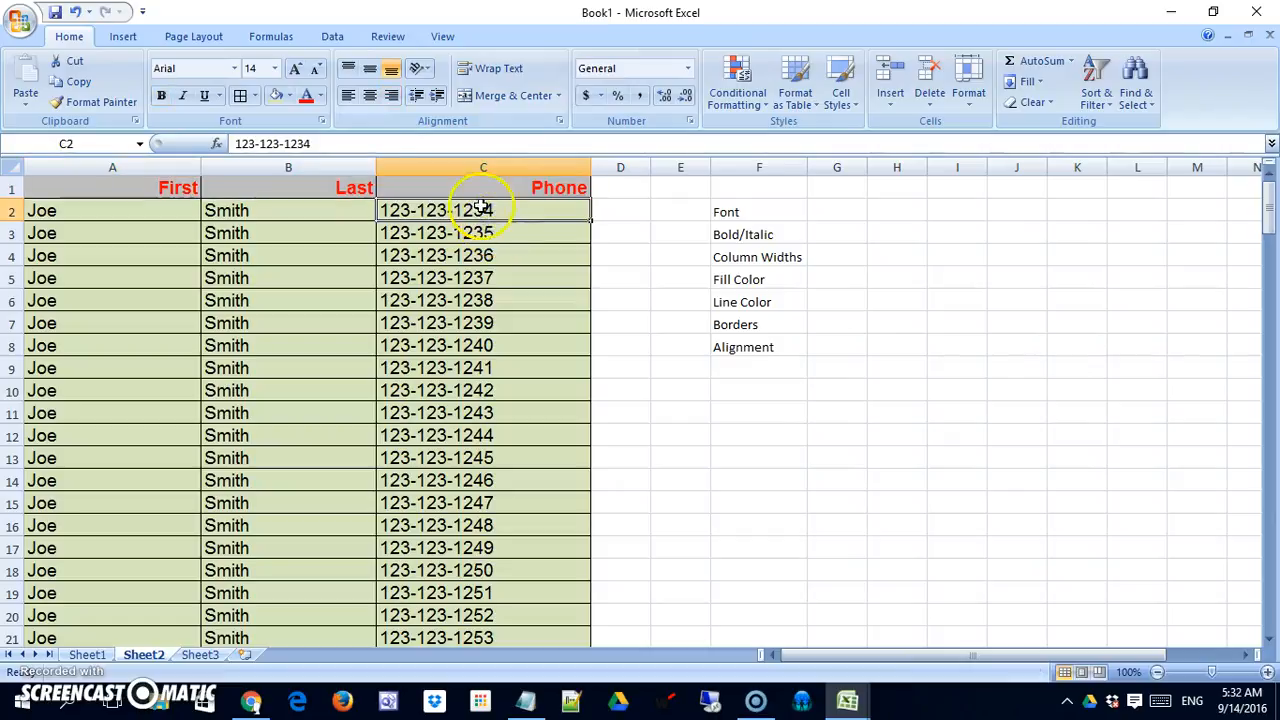
# Center the header texts horizontally in cells A1:C1.
pyautogui.click(187, 187)
pyautogui.moveTo(187, 187); pyautogui.dragTo(502, 194)
pyautogui.click(370, 95)
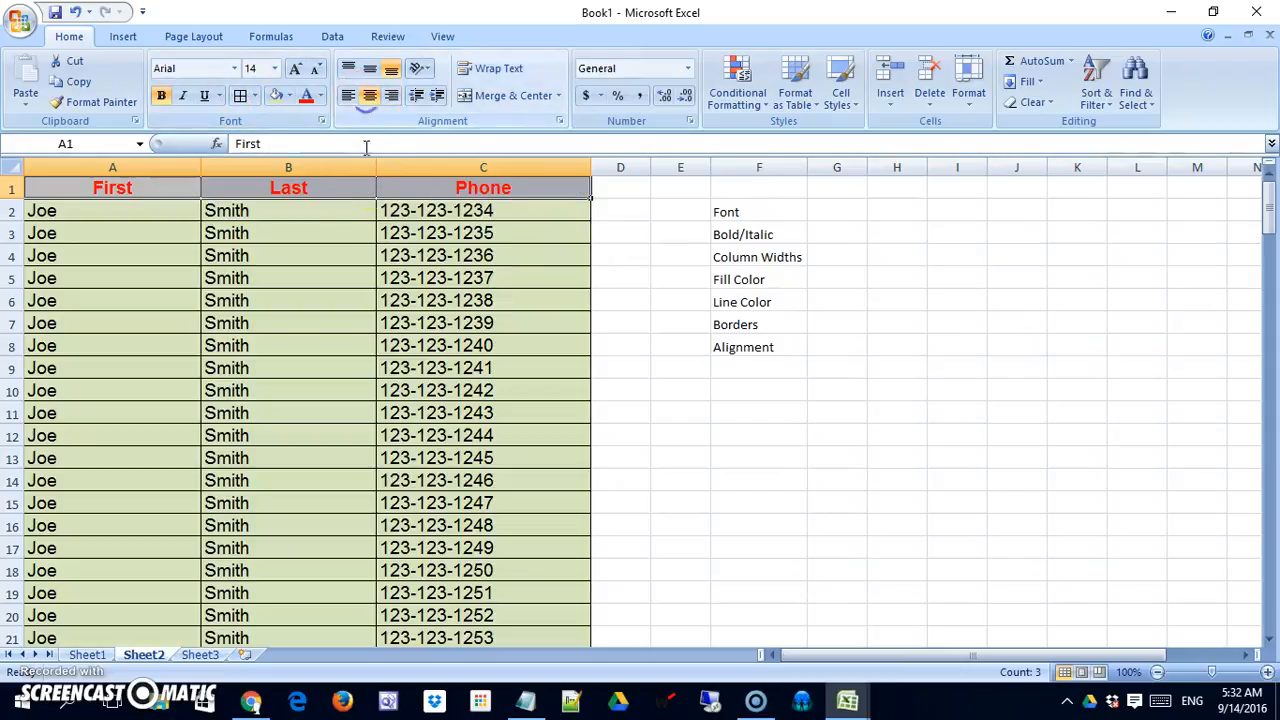
# Try right alignment on all phone numbers below the header, cells C2:C167, and center them horizontally instead.
pyautogui.click(436, 210)
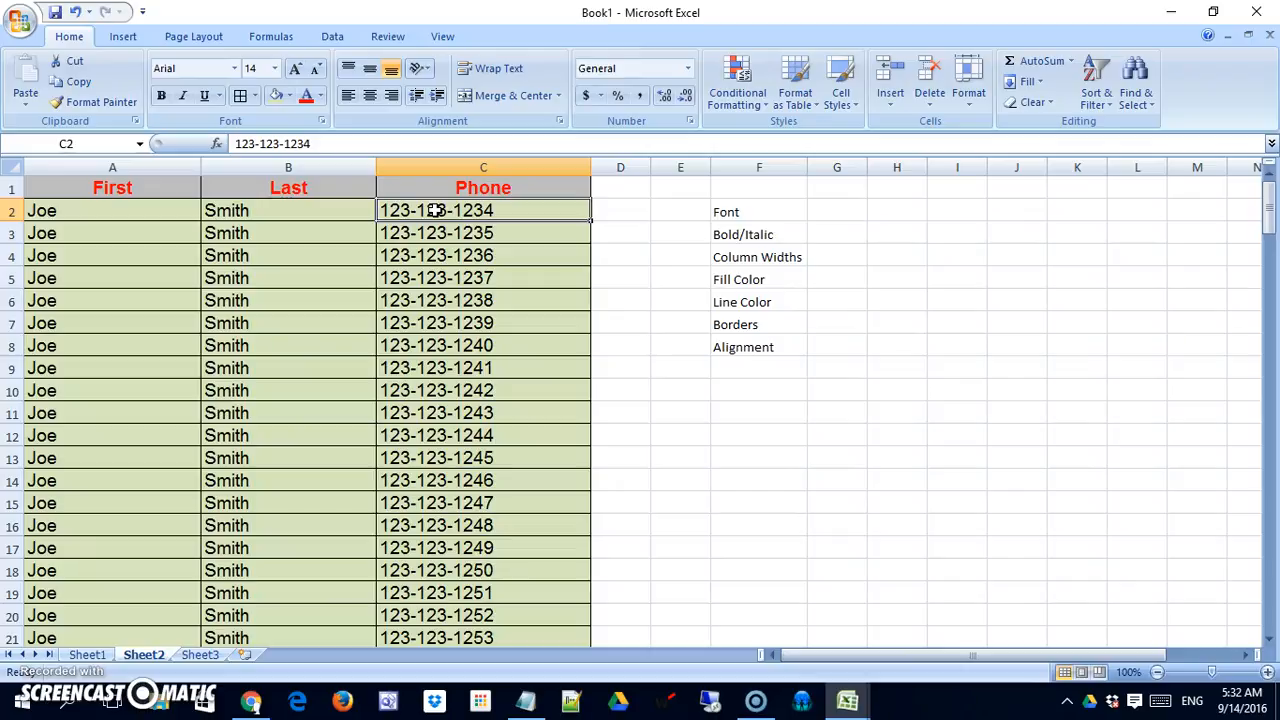
pyautogui.hotkey('ctrl', 'shift', 'Down')
pyautogui.hotkey('shift', 'Down')
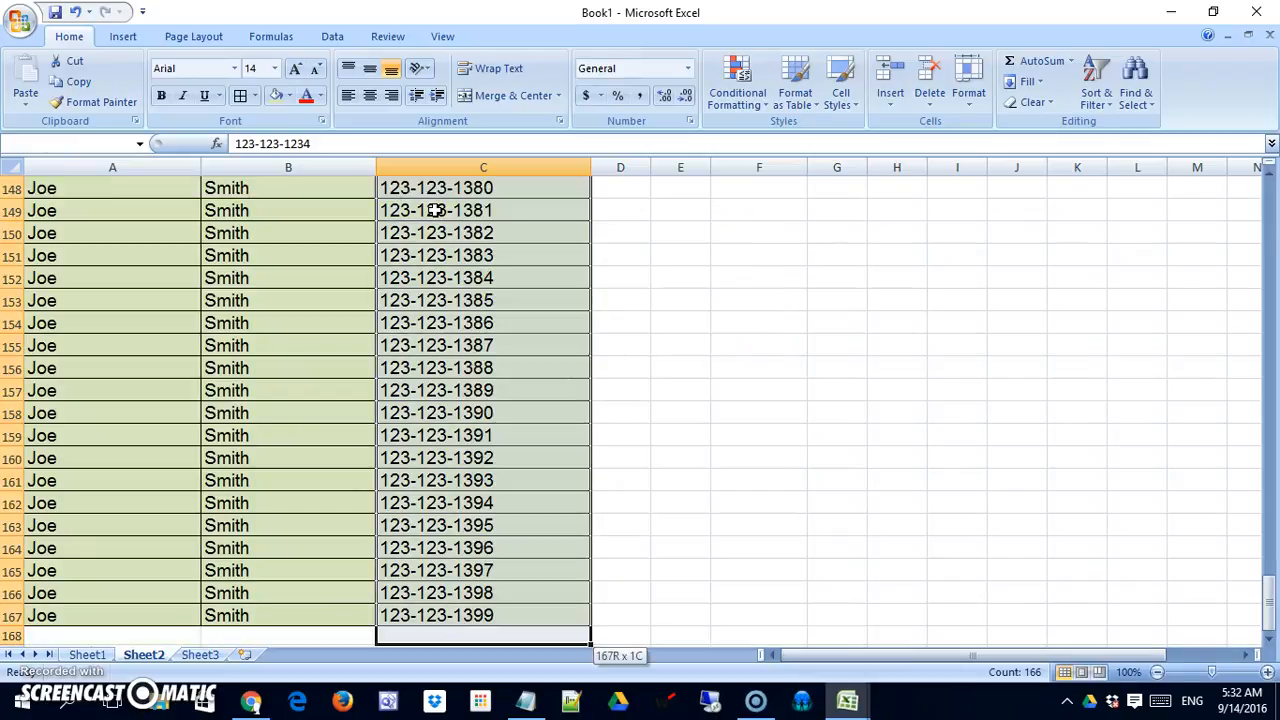
pyautogui.hotkey('shift', 'Up')
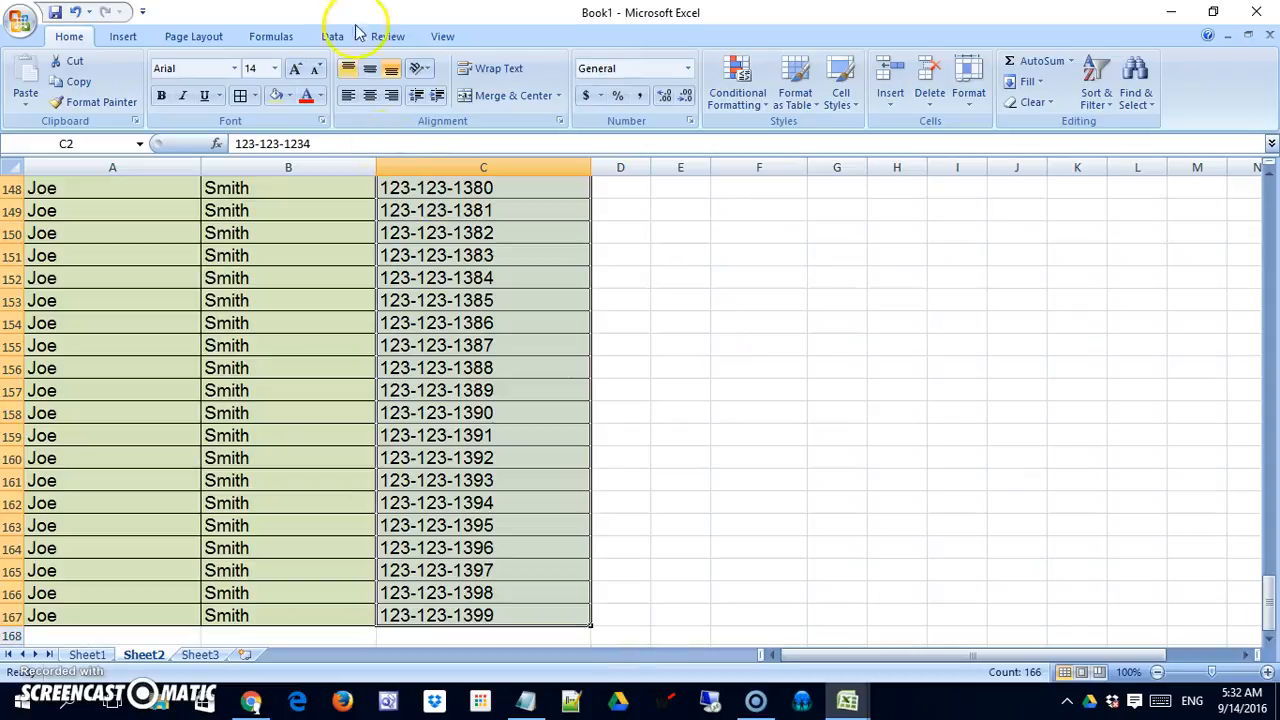
pyautogui.click(391, 95)
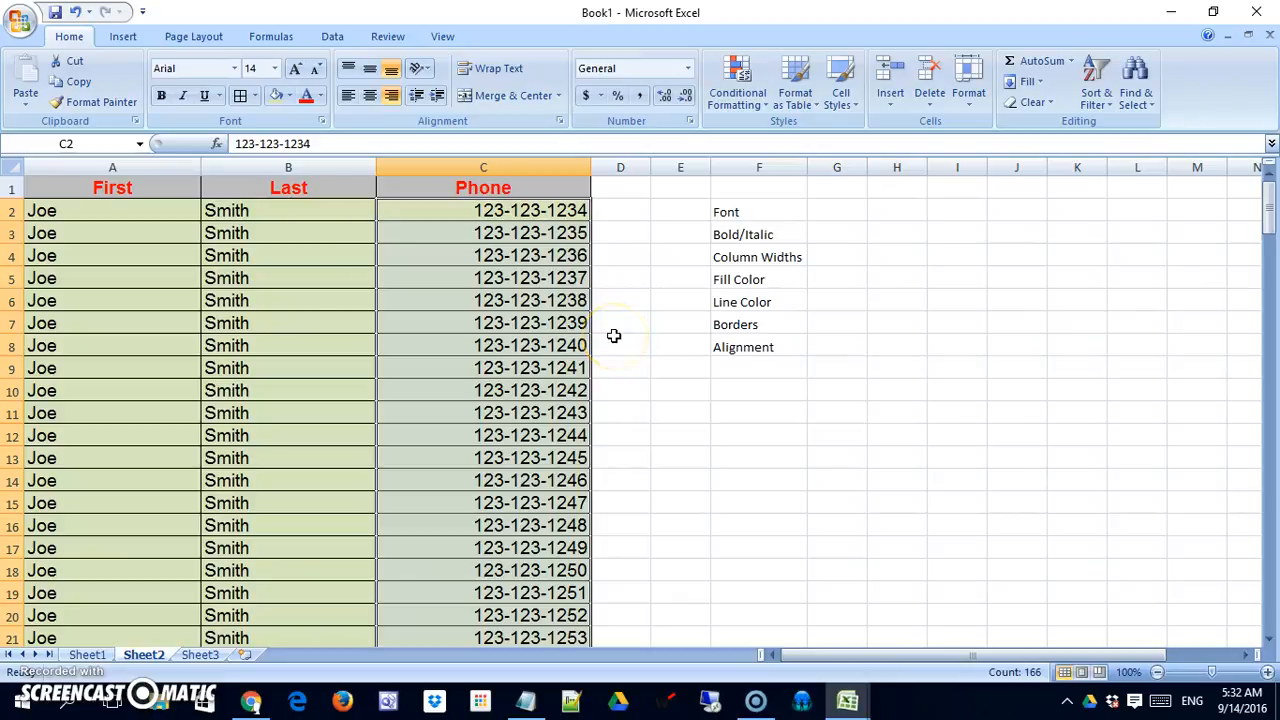
pyautogui.click(371, 97)
pyautogui.click(568, 326)
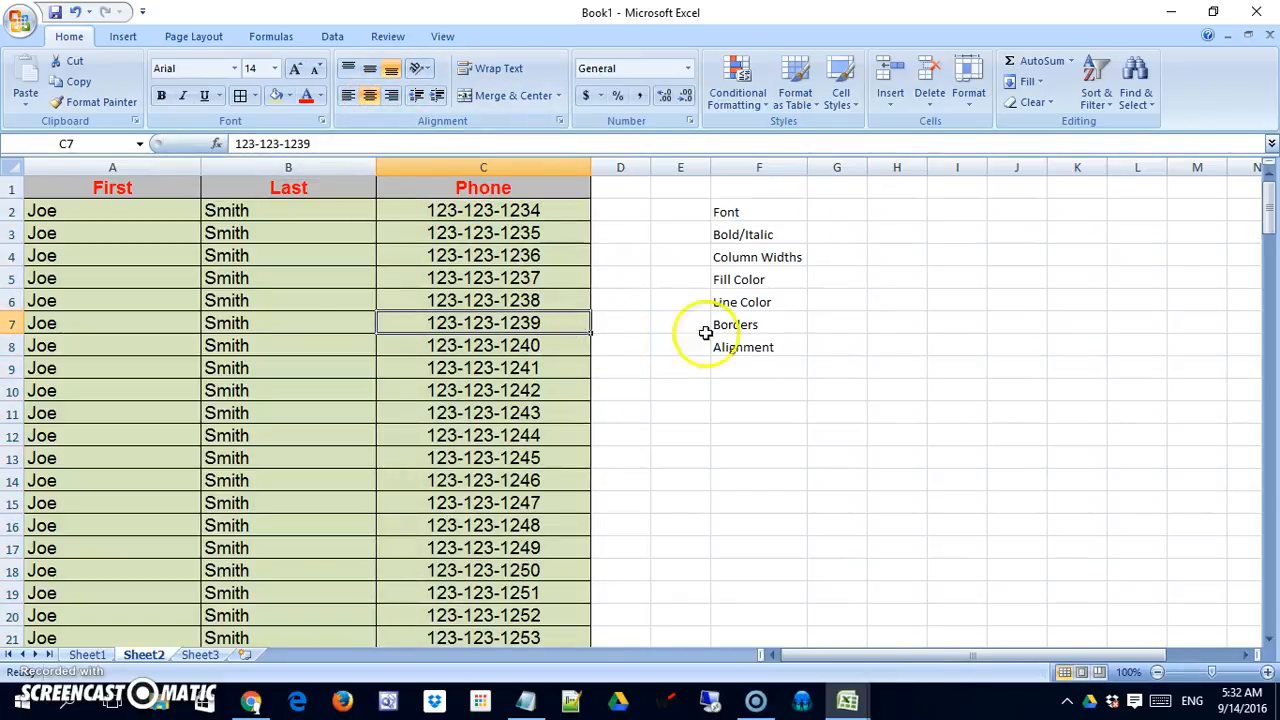